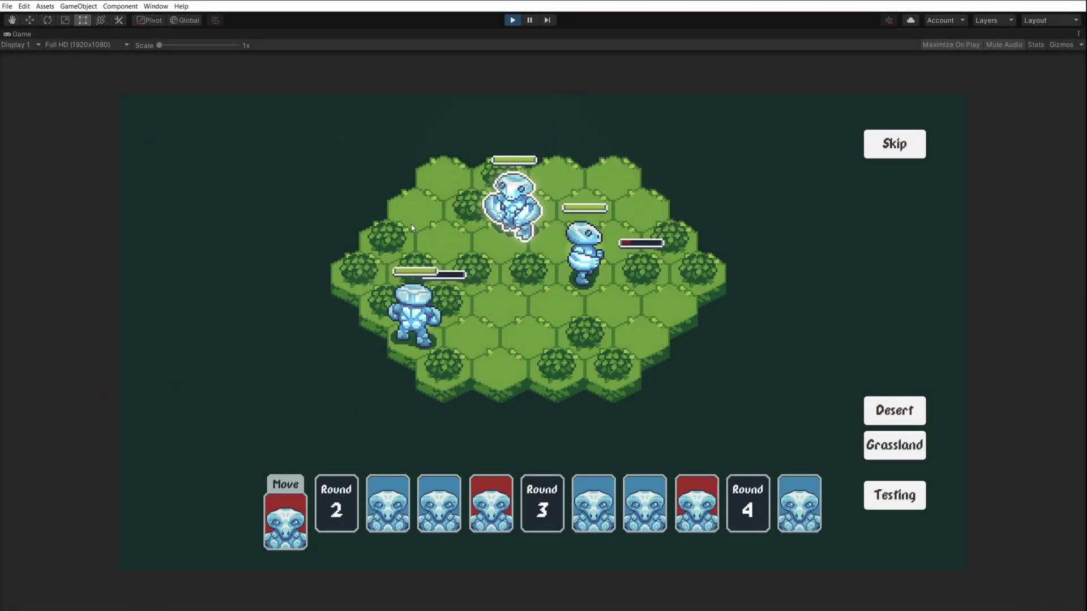
Step: Move the front-left ice unit, attack adjacent red enemies, then reposition the hero
left_click(496, 303)
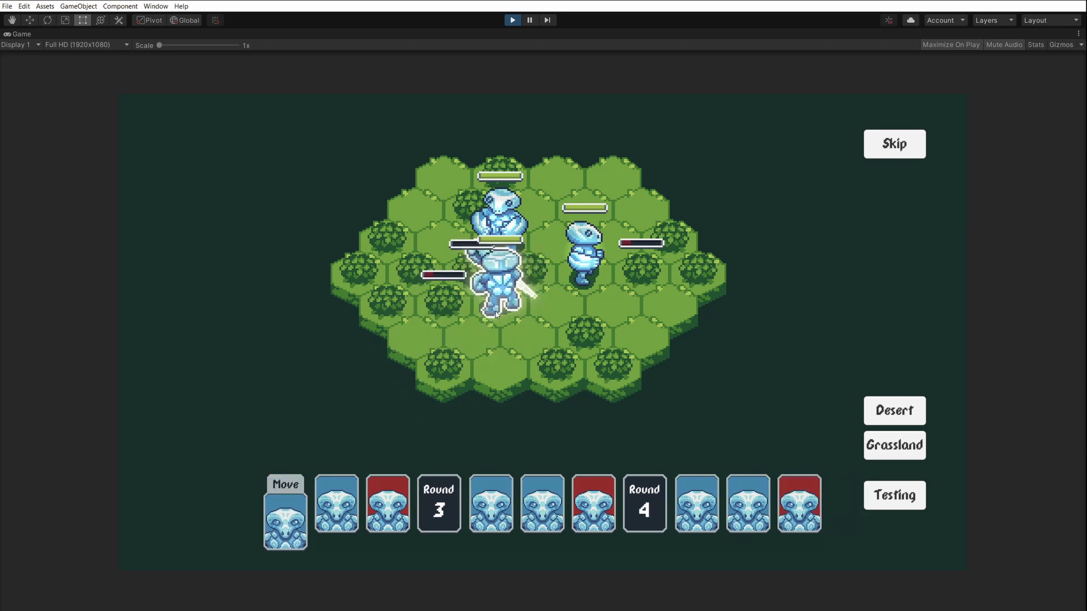
left_click(606, 279)
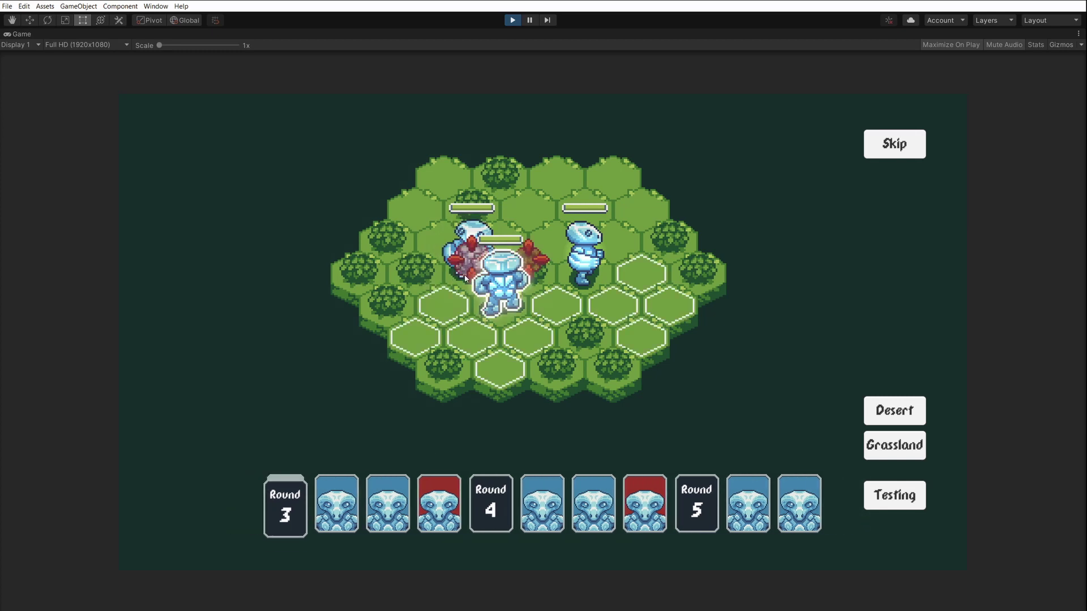
left_click(465, 278)
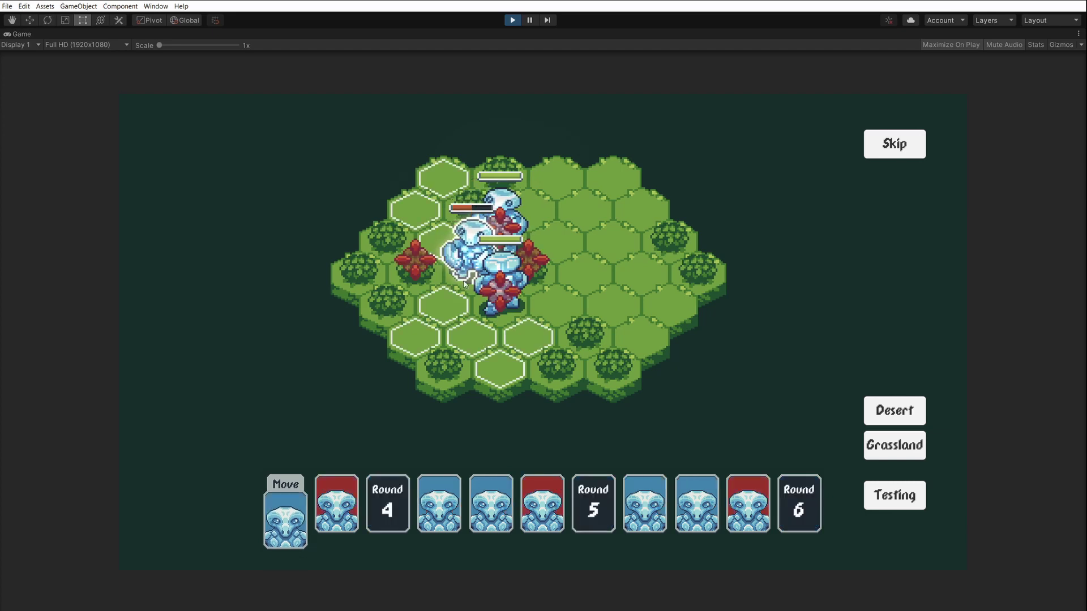
left_click(527, 337)
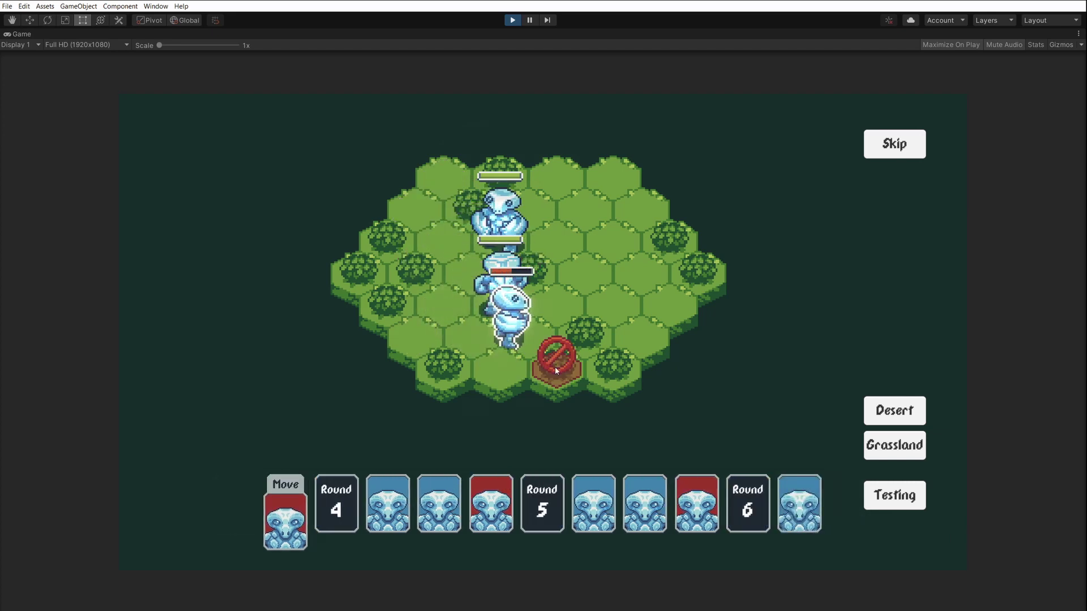
Step: Finish off the red enemy, move the next unit, and strike the red-marked enemy twice
left_click(492, 298)
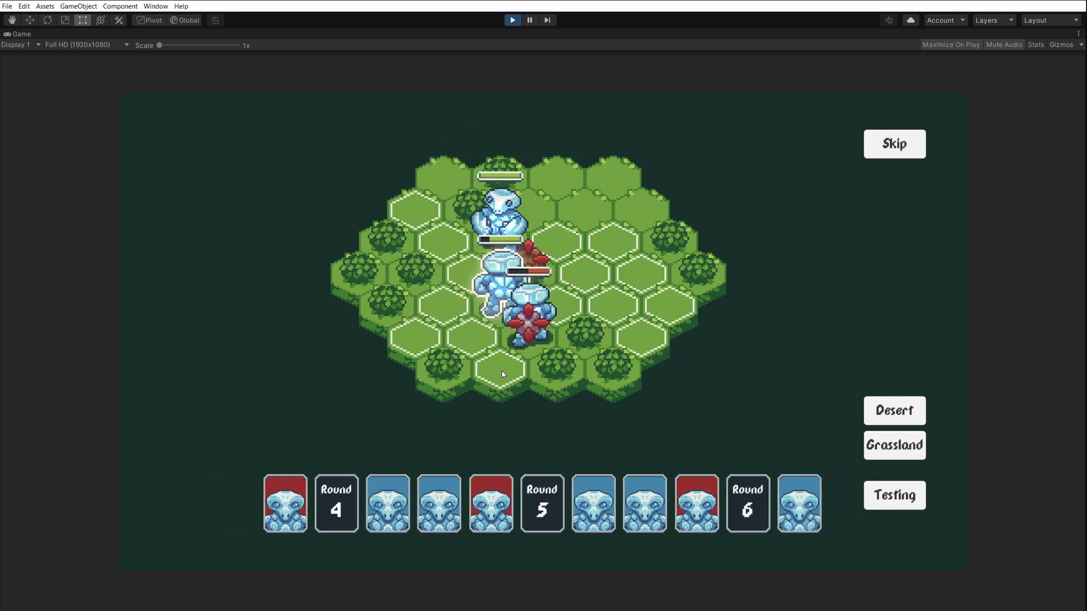
left_click(500, 370)
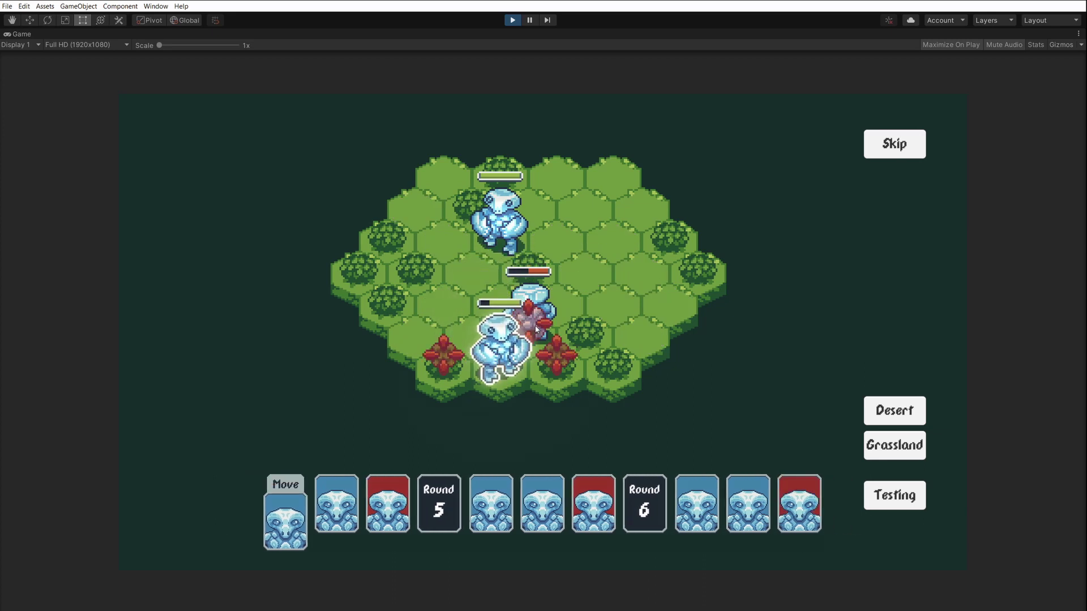
left_click(542, 331)
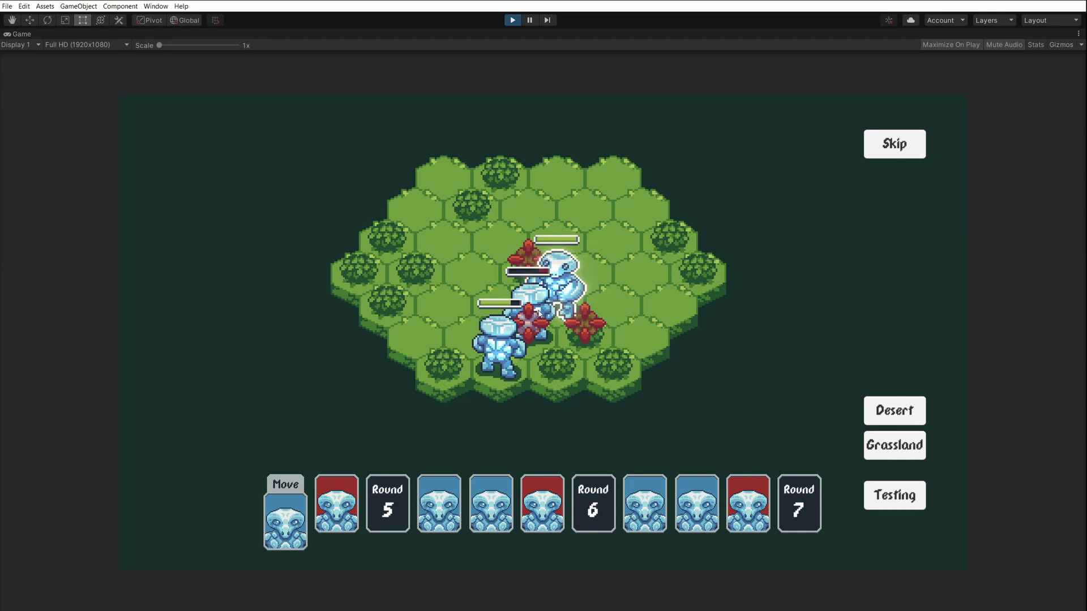
left_click(531, 330)
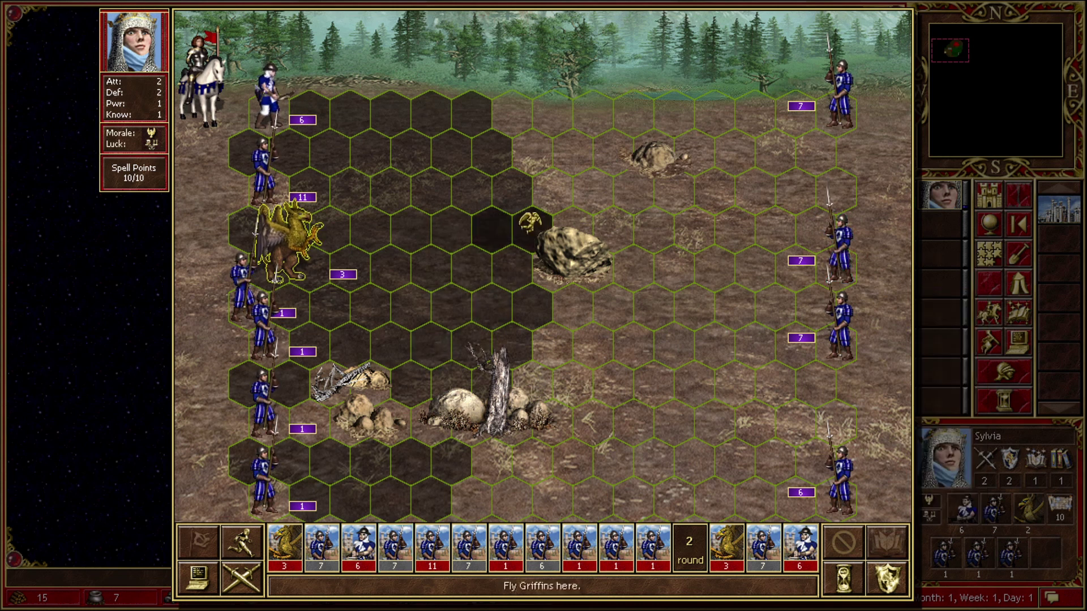
Step: Fly the Griffins beside the boulder, wait, defend with the pikemen, then attack the 7 Pikemen
left_click(519, 222)
key("d")
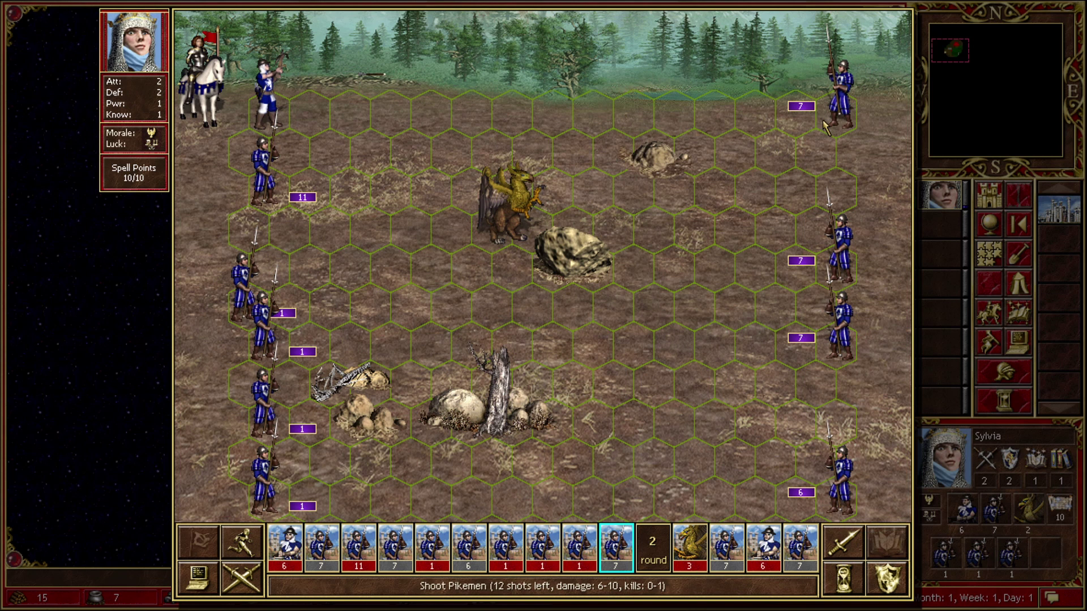
left_click(889, 580)
left_click(888, 580)
left_click(889, 580)
left_click(888, 580)
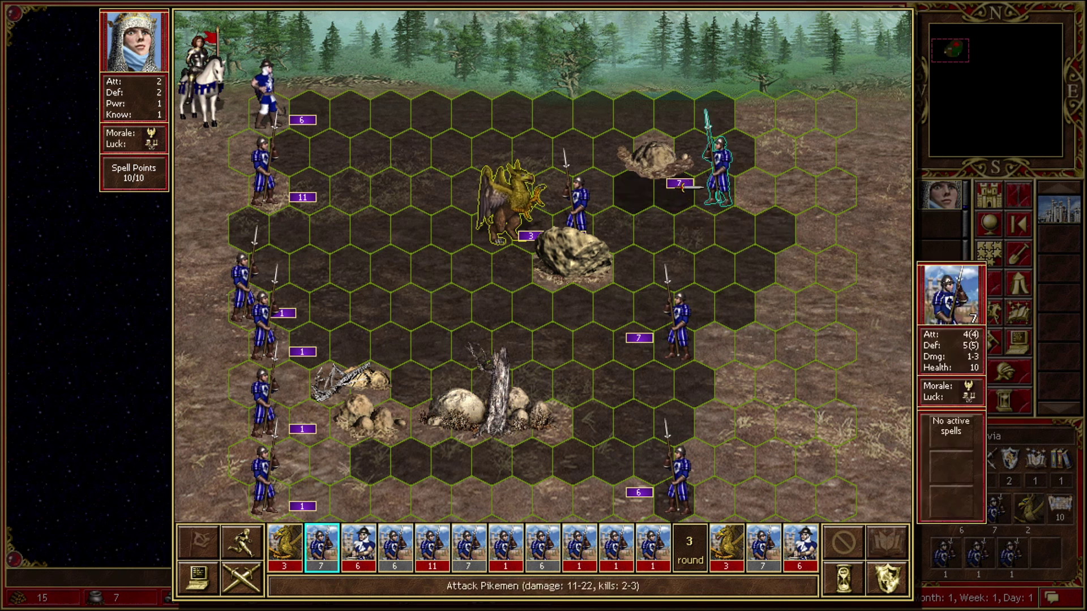
left_click(687, 327)
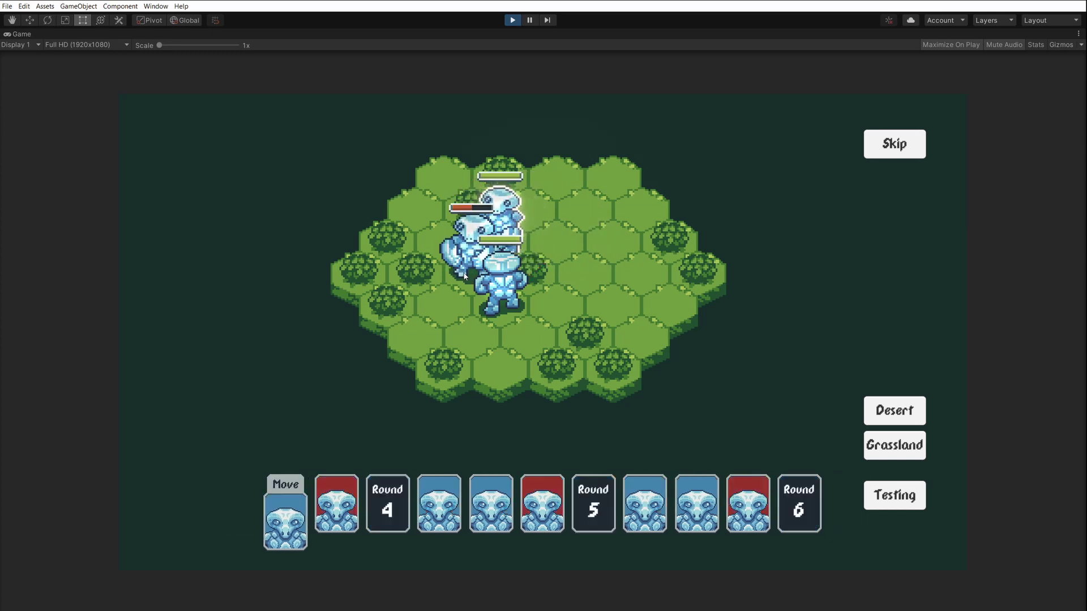
Step: Move the left, next and top ice units onto the arrow-marked and outlined hexes
left_click(515, 344)
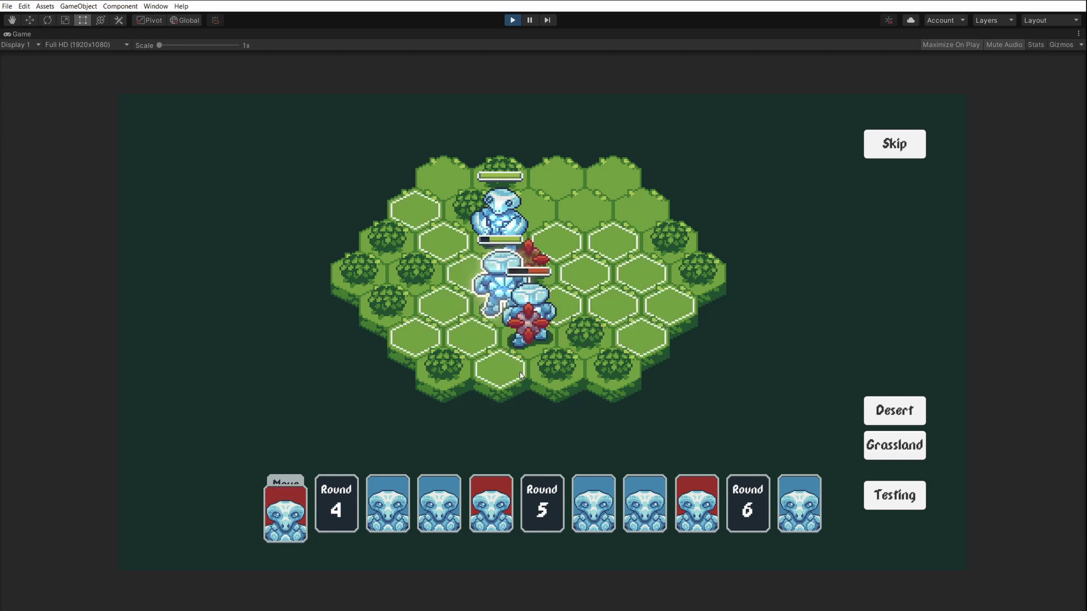
left_click(506, 387)
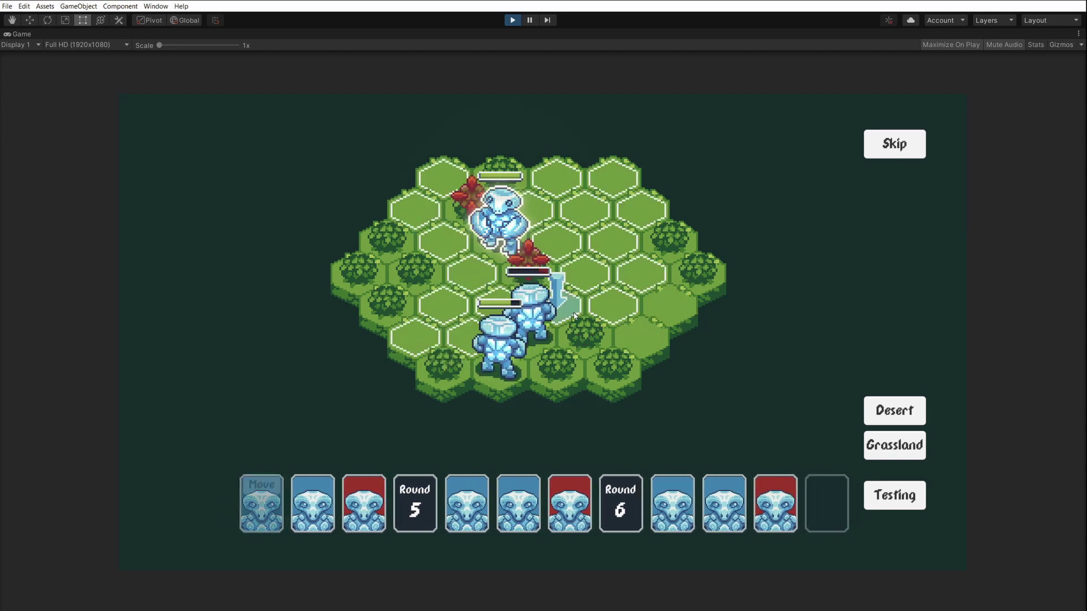
left_click(574, 316)
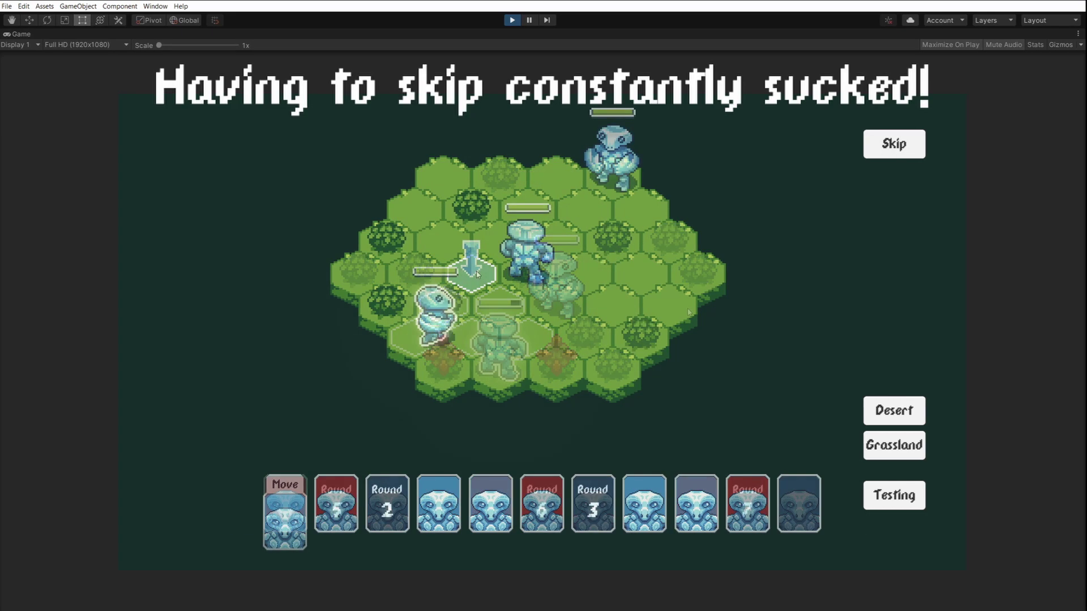
Step: Move the left and top ice units in to attack, then skip the remaining two units' turns
left_click(478, 275)
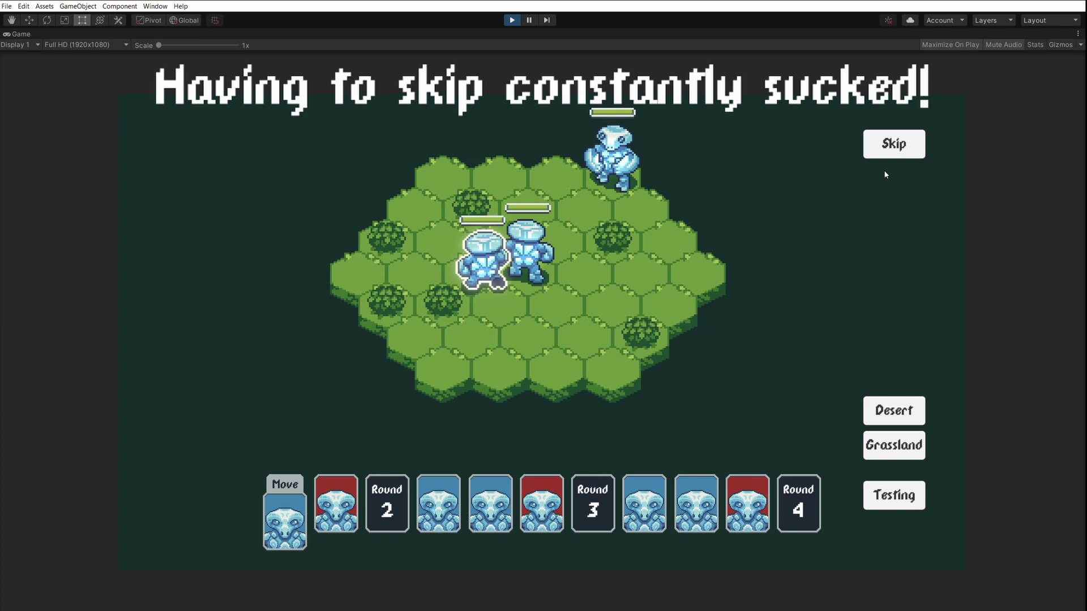
left_click(577, 249)
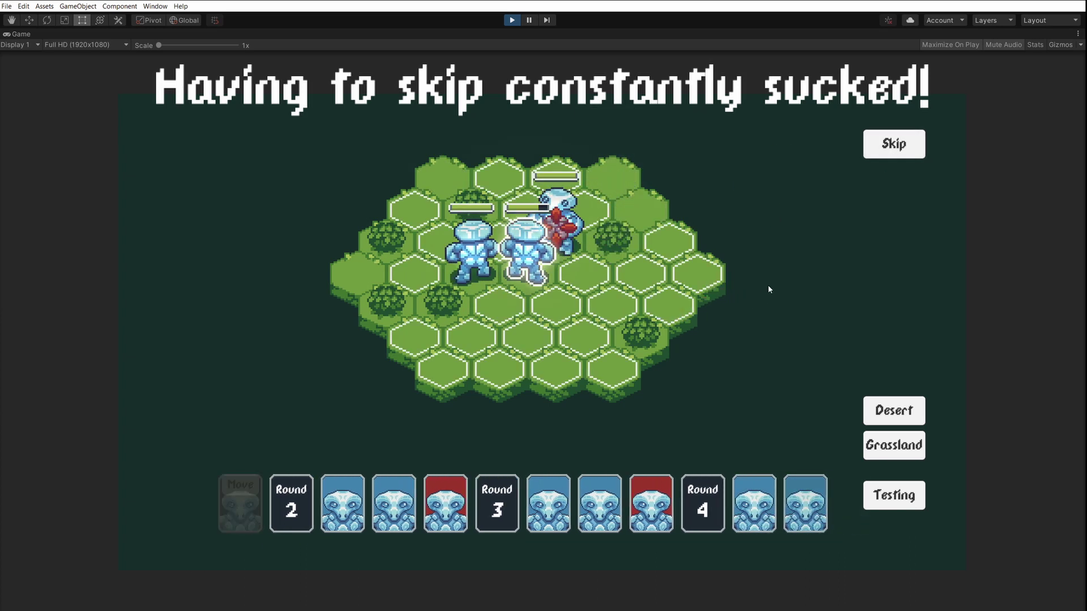
left_click(894, 143)
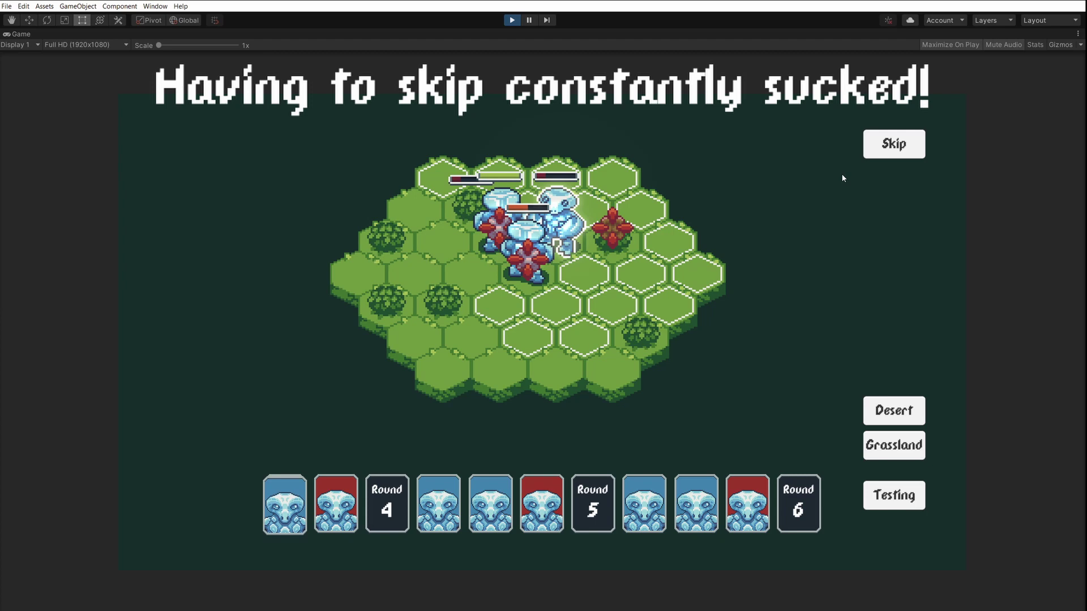
left_click(894, 144)
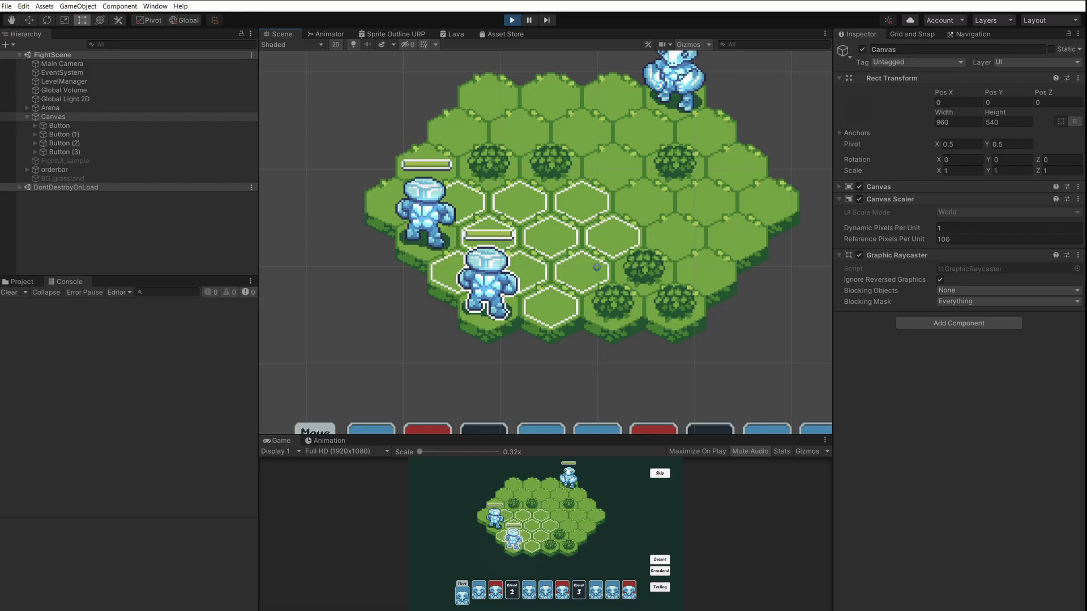
Step: Select a HexPrefab(Clone) in the Hierarchy and toggle it off and back on
left_click(581, 266)
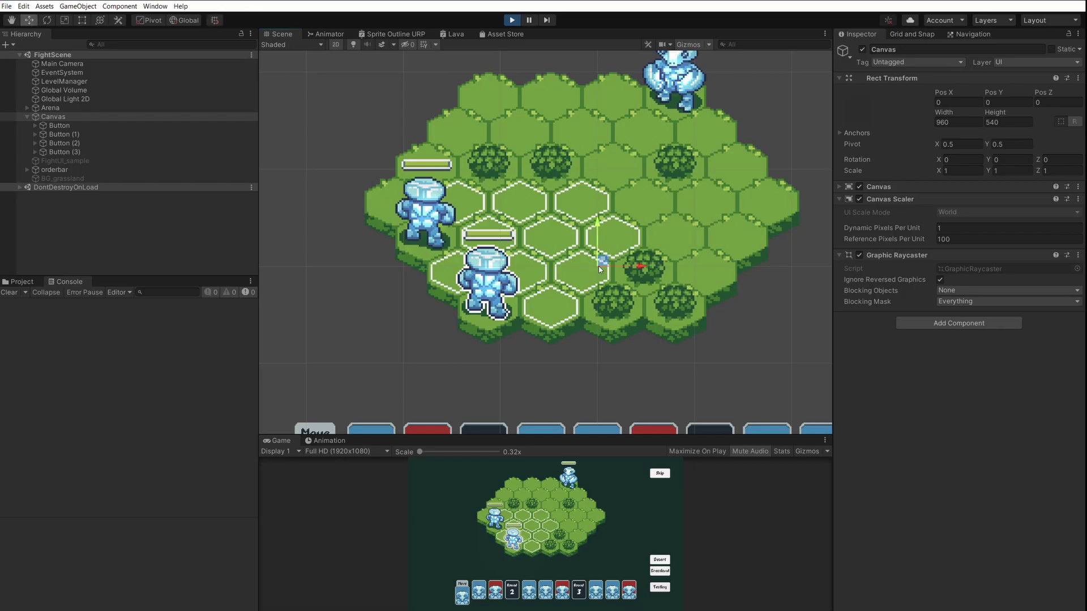
left_click_drag(113, 276, 170, 488)
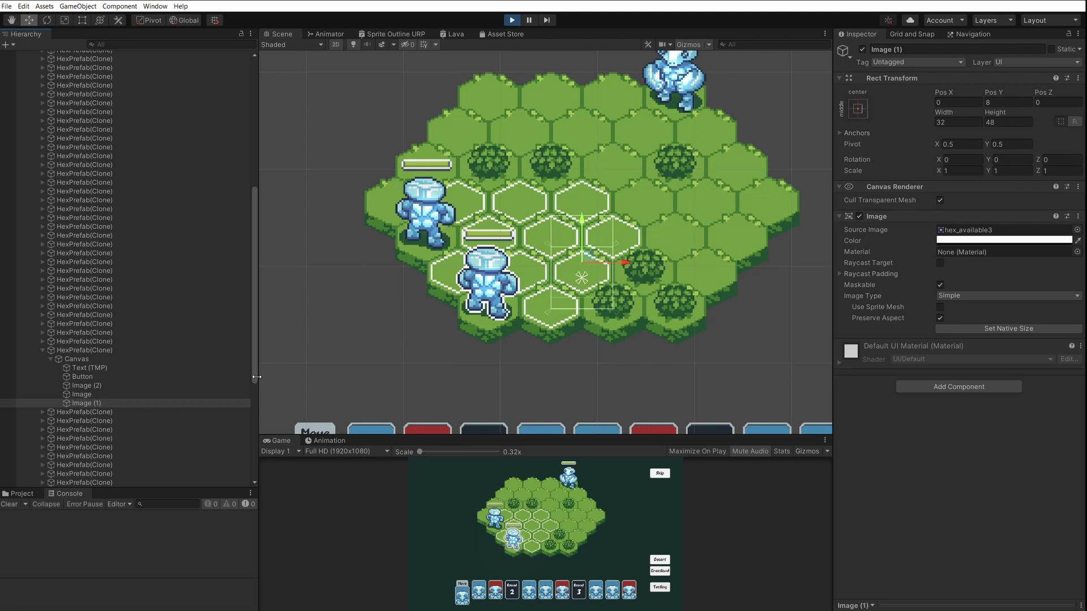
left_click_drag(256, 376, 317, 375)
scroll(114, 311, "down", 3)
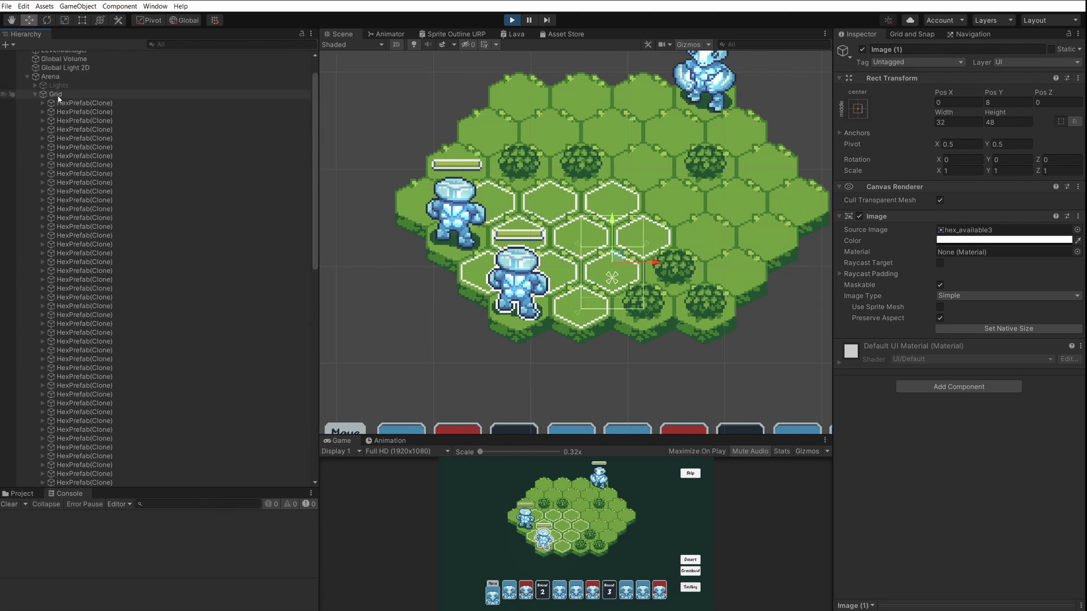
left_click(86, 317)
key("t")
scroll(611, 261, "up", 1)
left_click(862, 49)
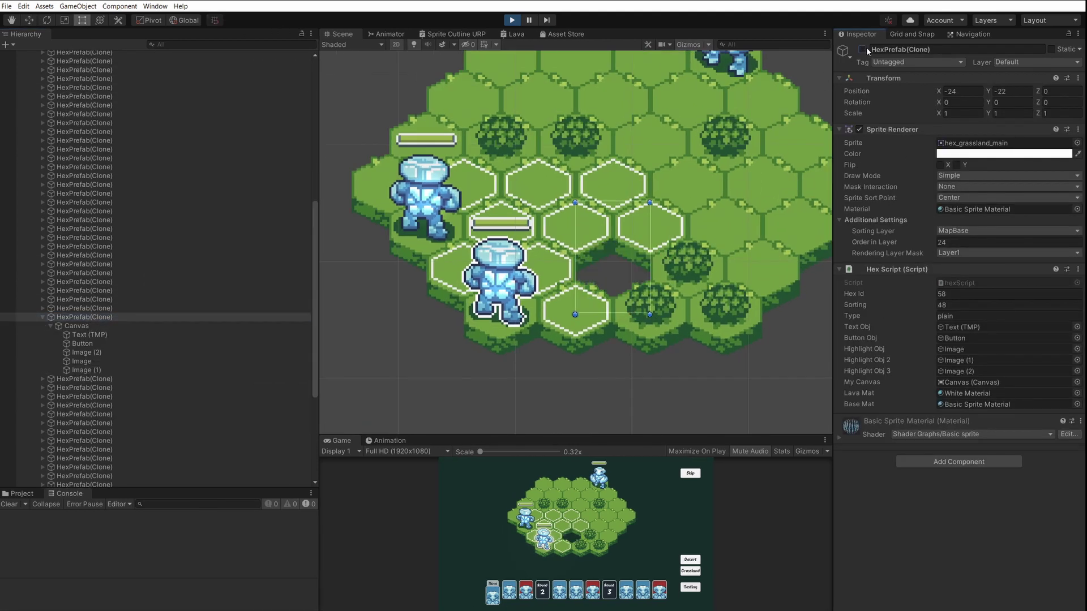
left_click(862, 49)
Step: Inspect the hex's Text (TMP), Button and Image children, enable Image (2), then open HexPrefab
scroll(804, 221, "up", 2)
left_click(157, 334)
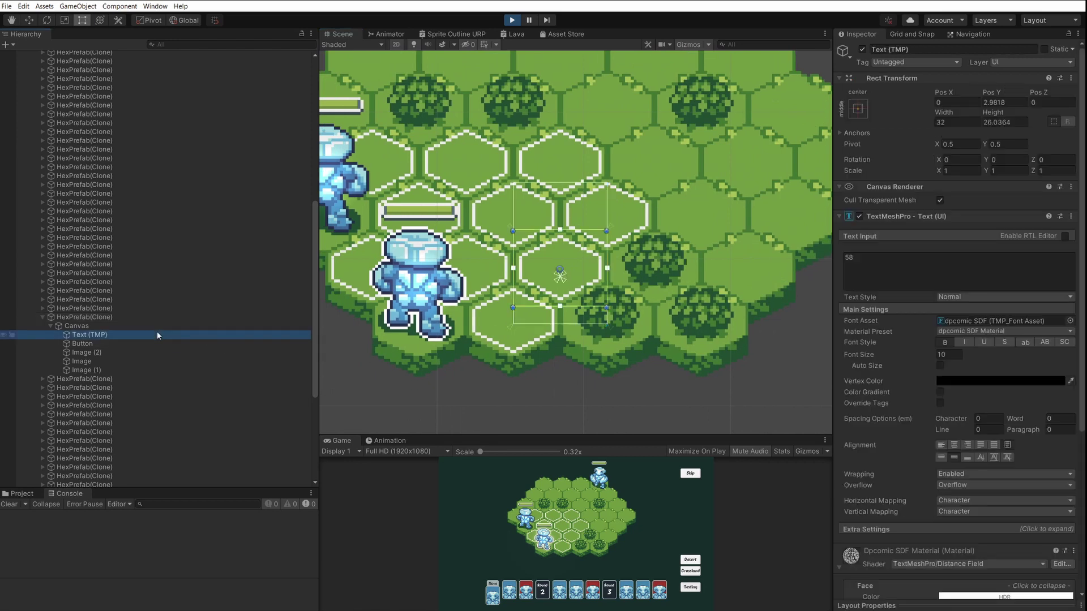
left_click(145, 344)
left_click(139, 352)
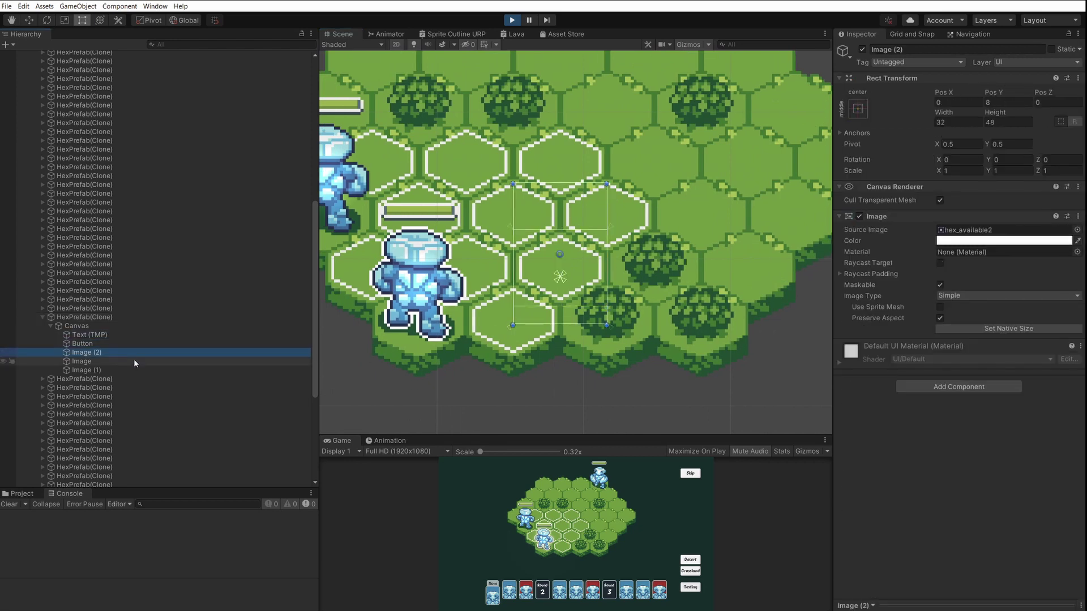
left_click(862, 50)
left_click(85, 361)
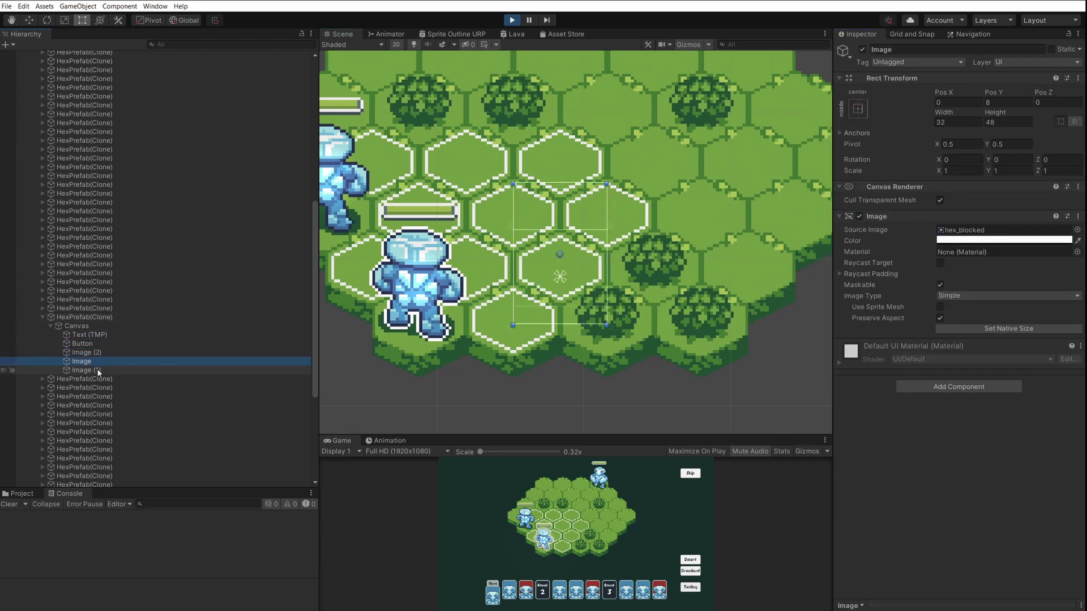
left_click(98, 373)
left_click(77, 326)
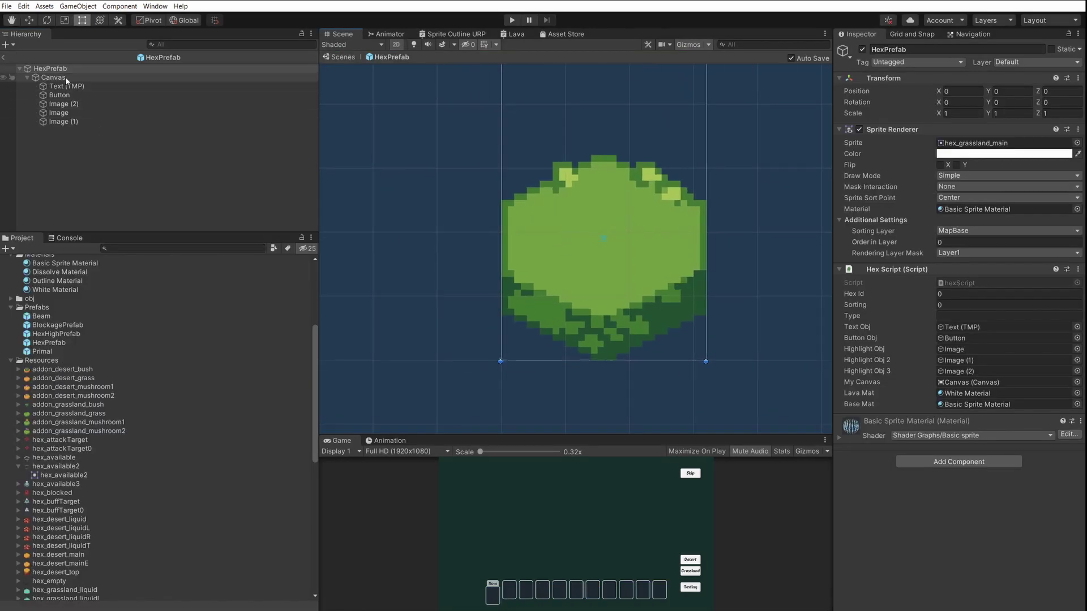
Step: Test the prefab's Text (TMP) label with 'dadada', then delete the test text
left_click(65, 76)
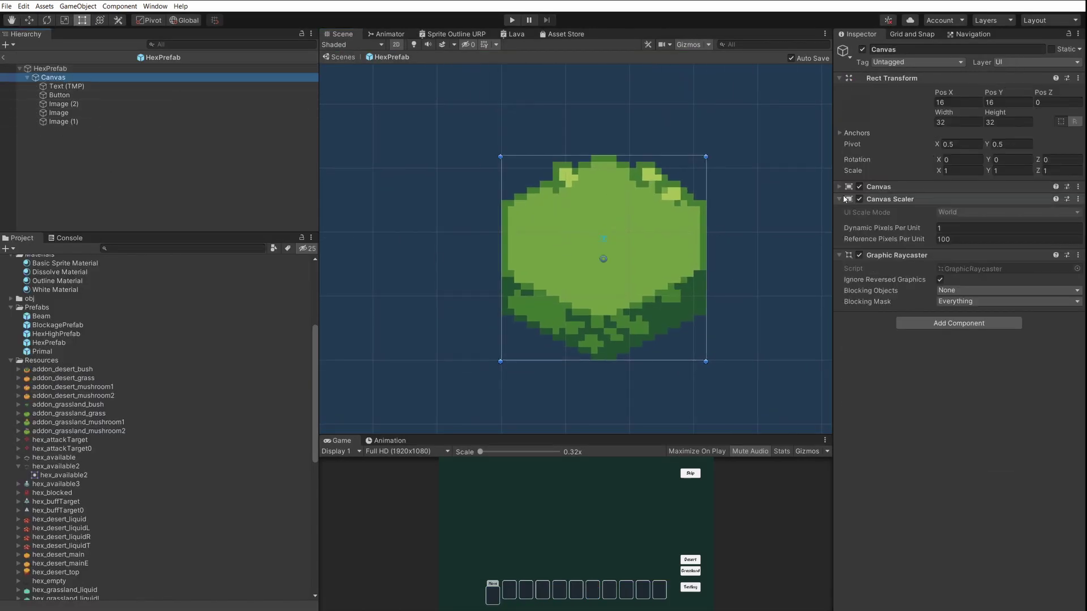
left_click(883, 188)
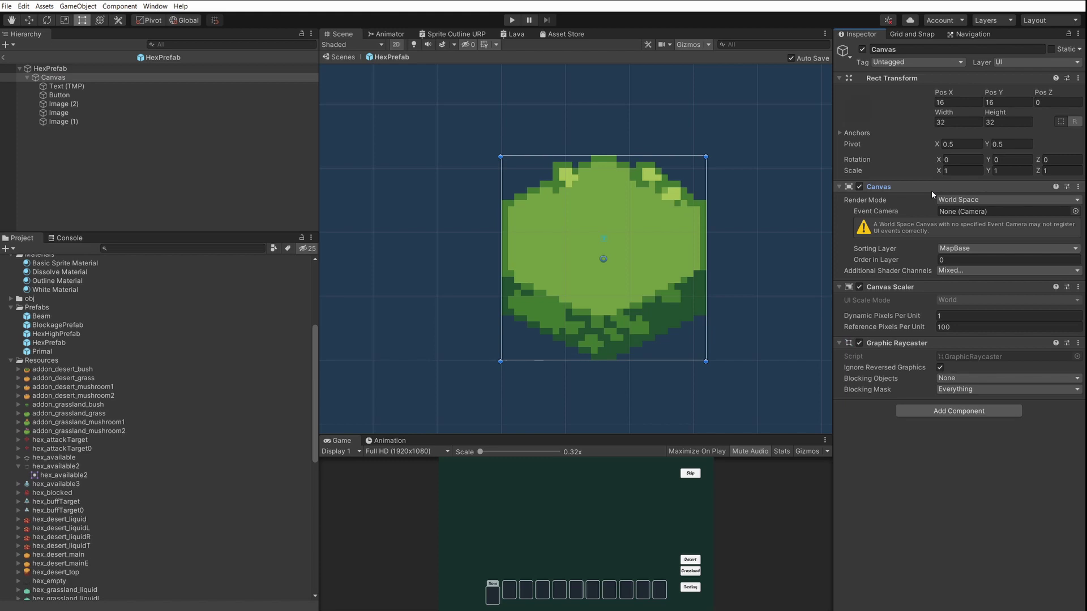
left_click(57, 86)
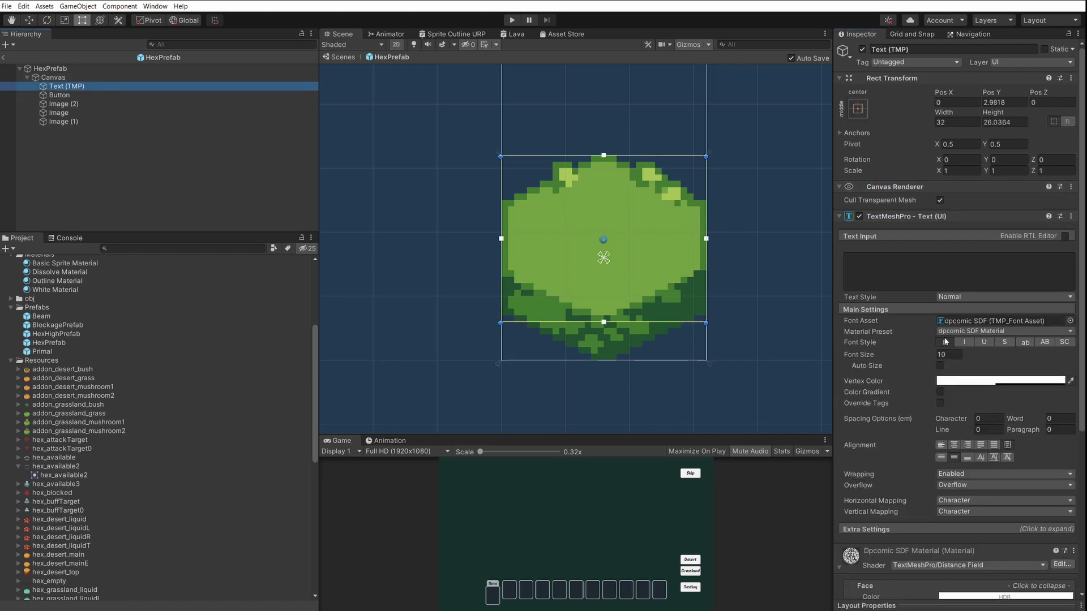
left_click(917, 271)
type("dadada")
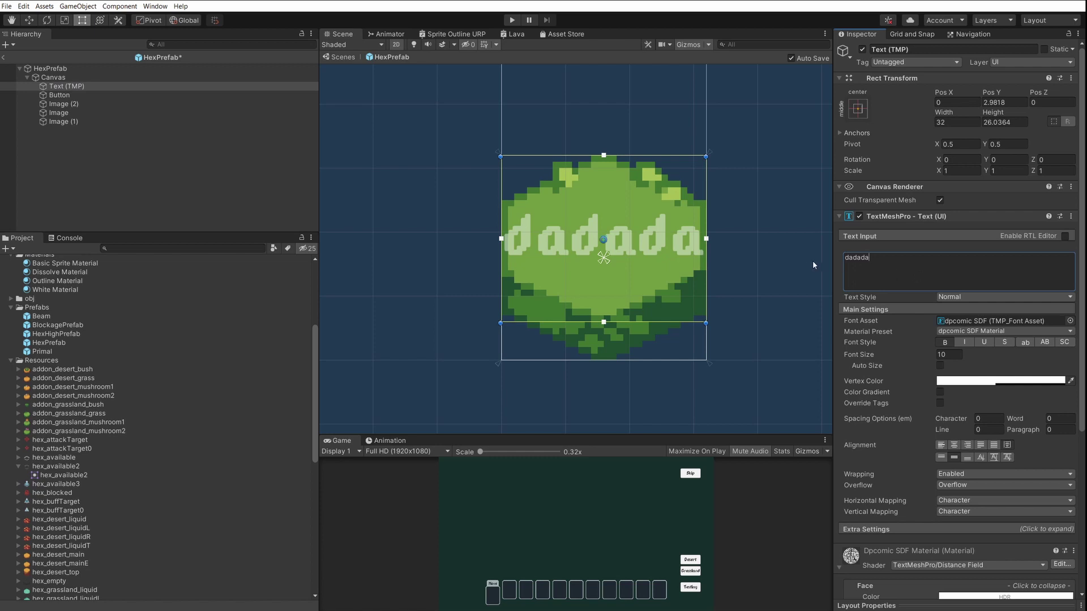
double_click(900, 286)
key("BackSpace")
Step: Set the Button image's alpha to 0 and the Image (2) overlay's alpha to 100
left_click(60, 94)
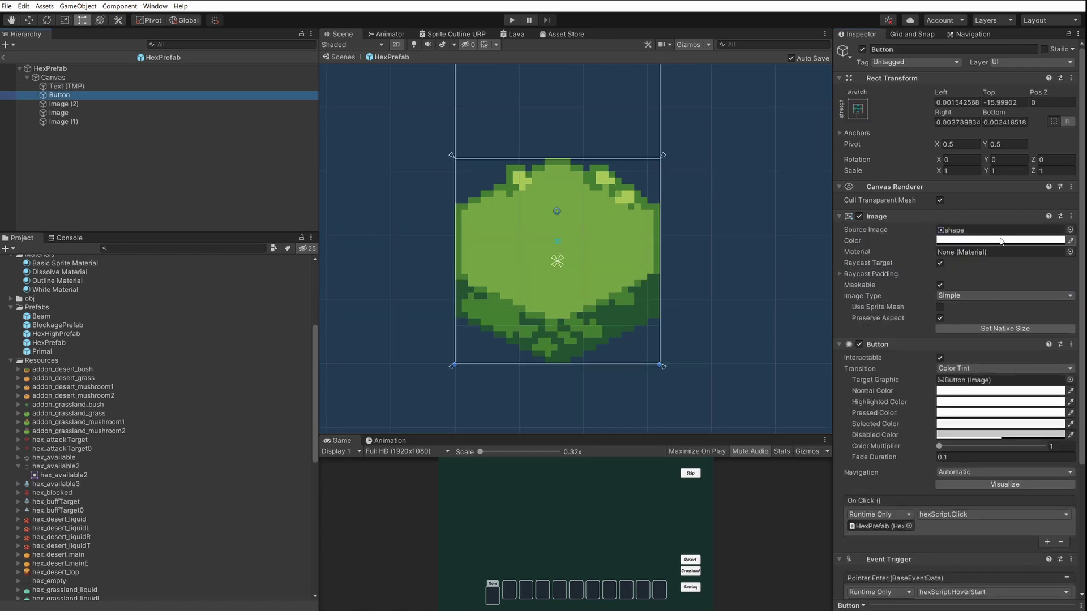
left_click(944, 240)
left_click_drag(985, 452, 1075, 459)
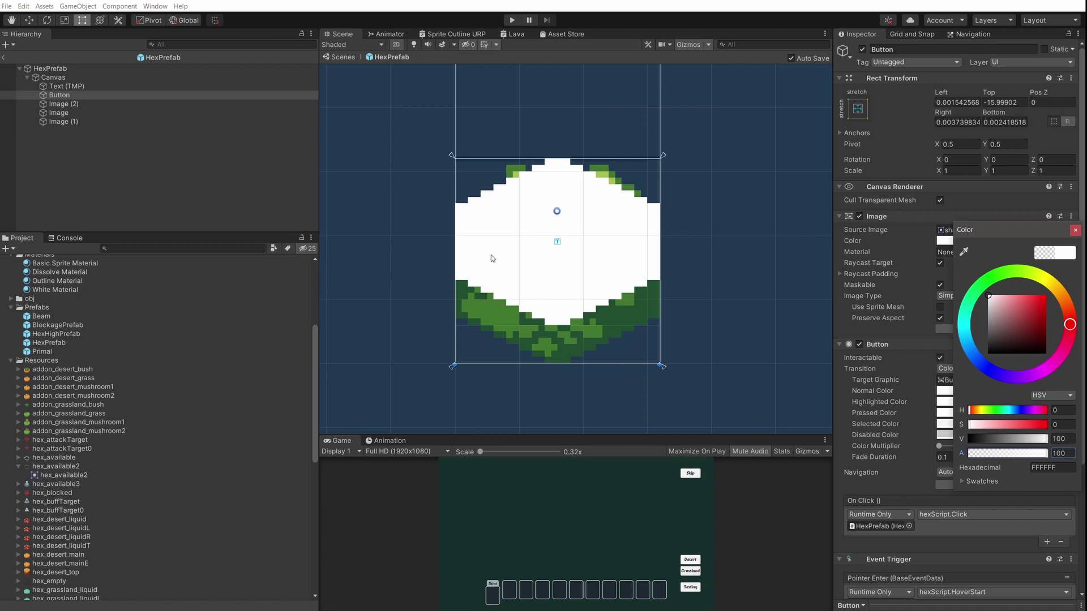
left_click_drag(1032, 456, 969, 453)
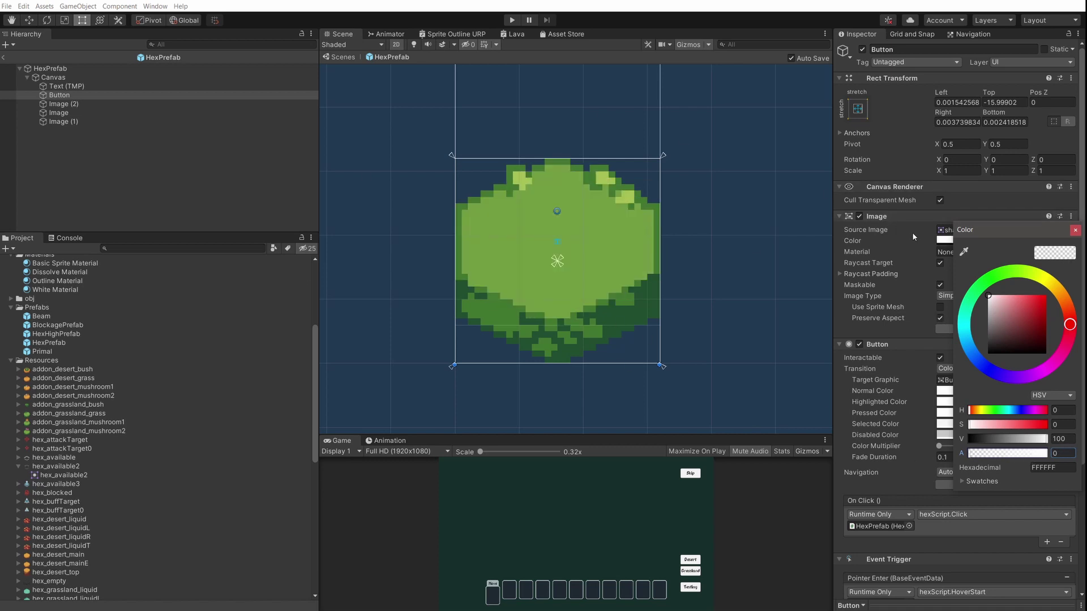
left_click(103, 104)
left_click(939, 240)
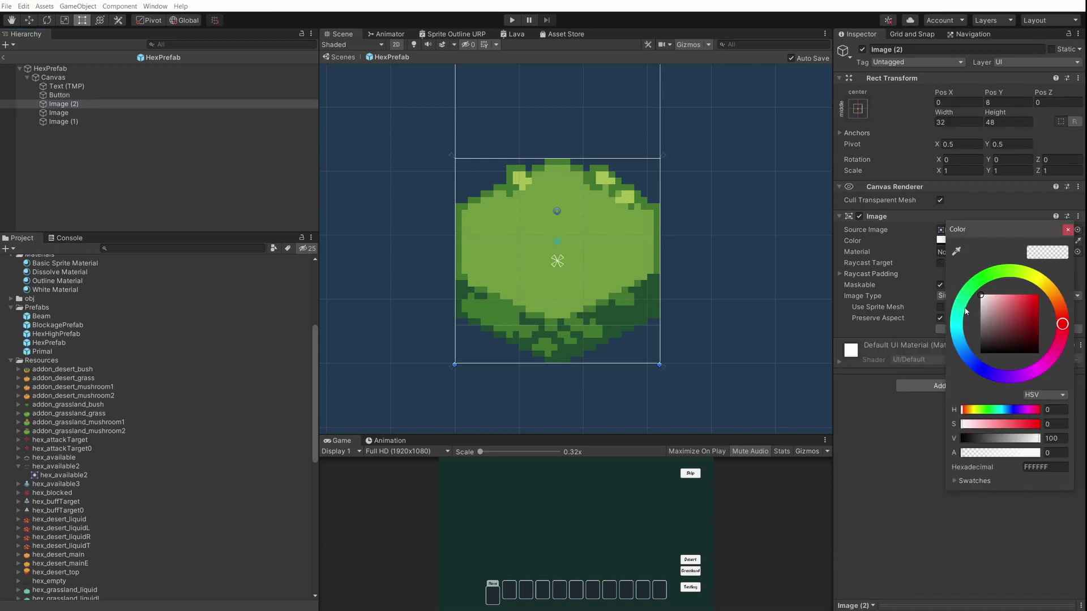
left_click_drag(962, 453, 1041, 453)
scroll(657, 300, "down", 3)
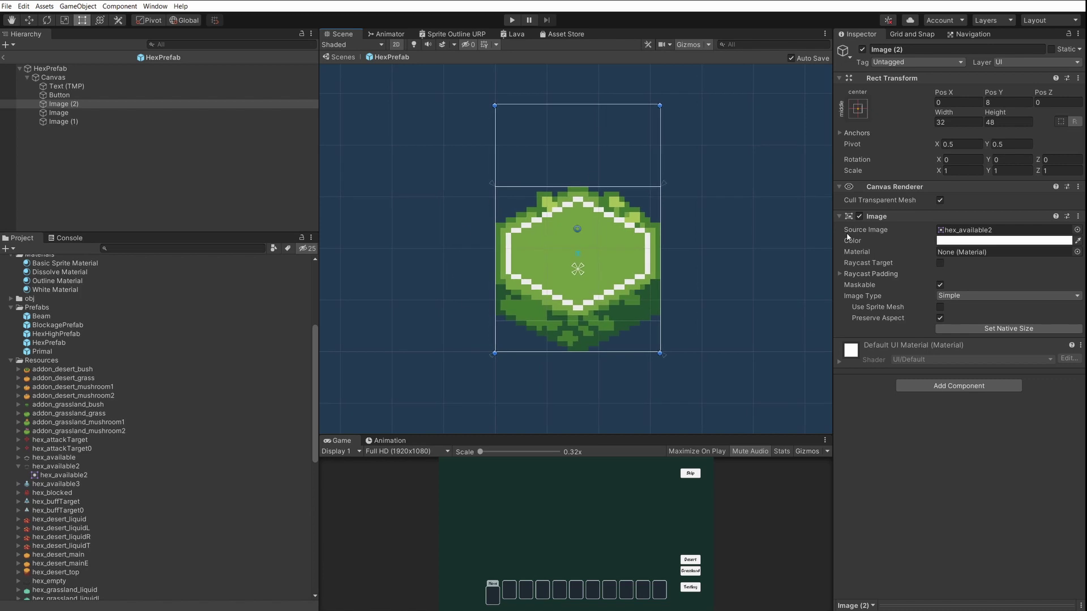
Step: Try several overlay sprites, settling on the red hex_attackTarget sprite for Image (2)
left_click(1078, 230)
left_click(952, 276)
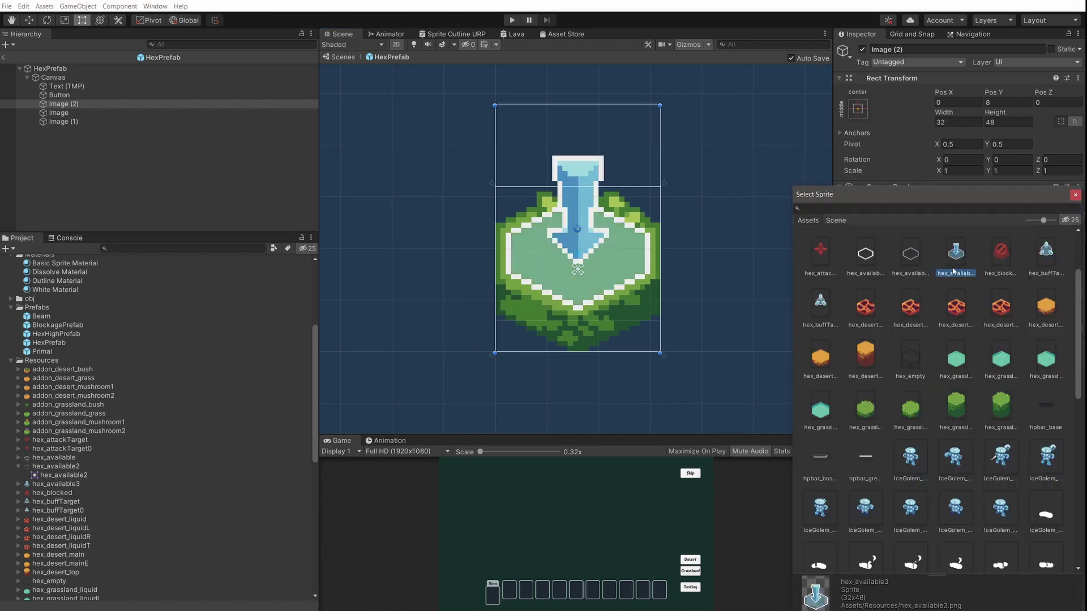
left_click(999, 261)
left_click(1045, 251)
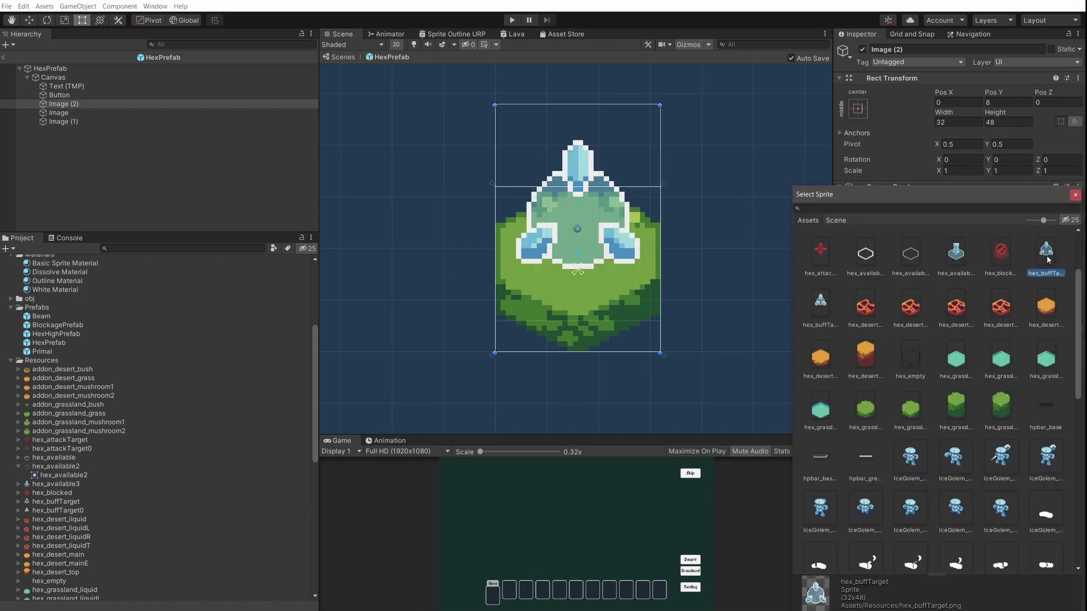
left_click(821, 250)
left_click(819, 303)
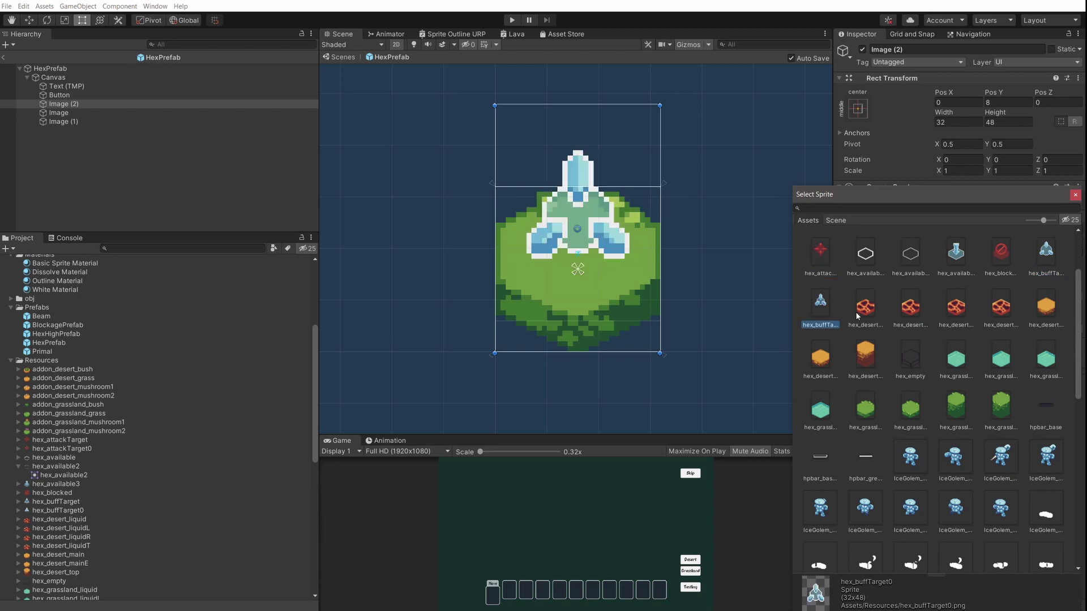
scroll(857, 316, "up", 1)
left_click(820, 283)
left_click(1046, 233)
scroll(970, 291, "up", 1)
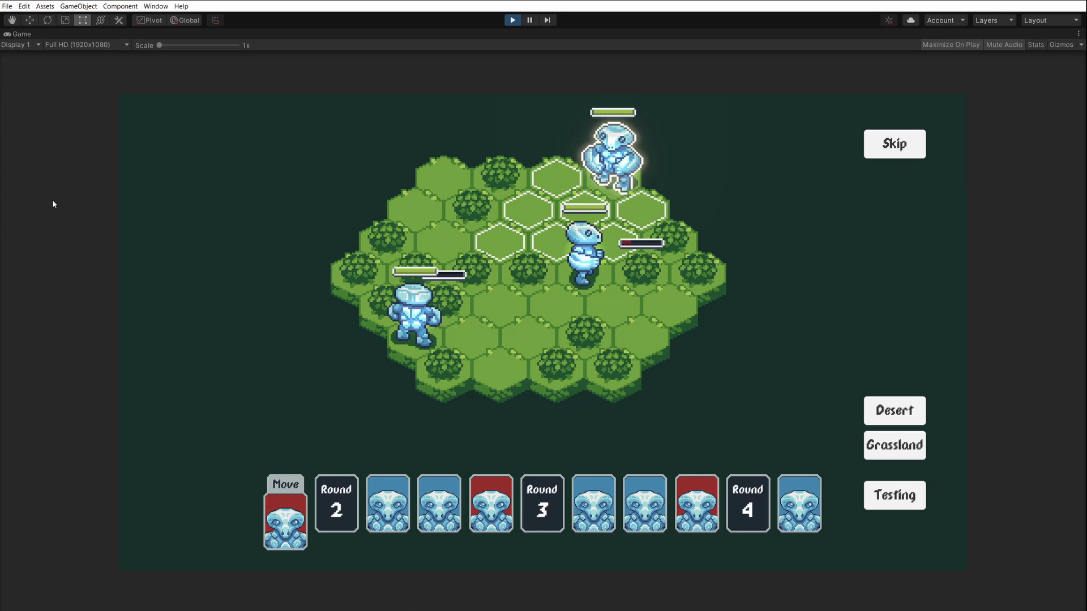
Step: Move the top ice golem, attack the red-marked enemy, then move four more units across the grid
left_click(505, 234)
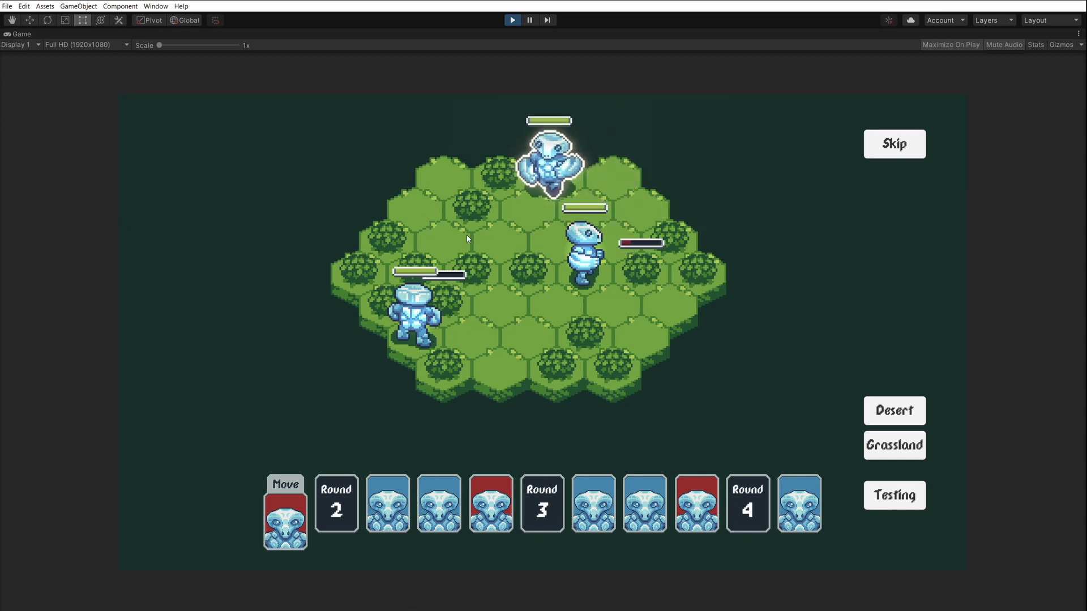
left_click(466, 263)
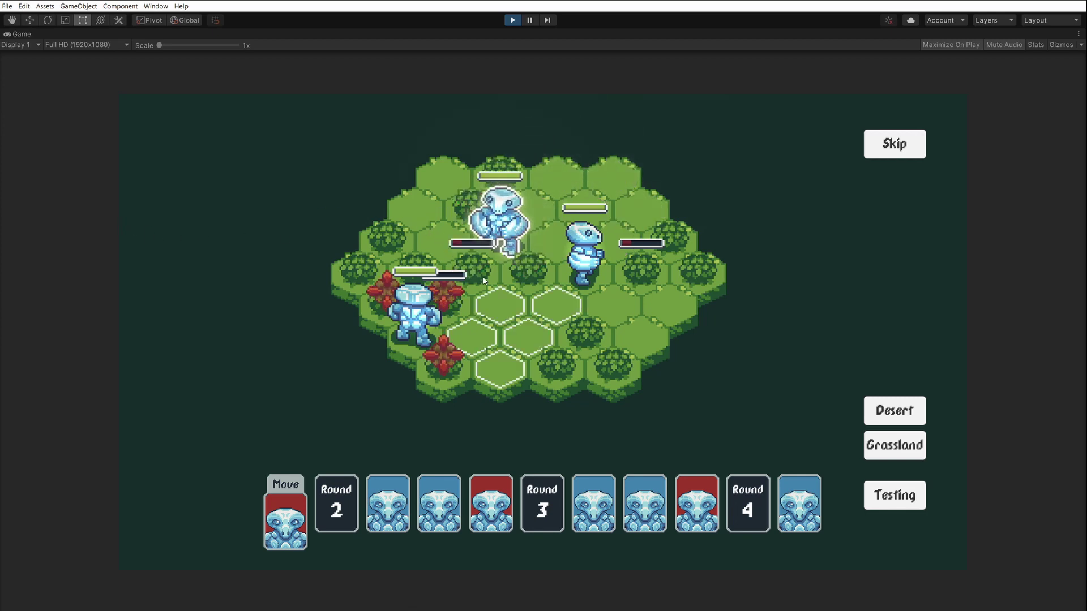
left_click(495, 303)
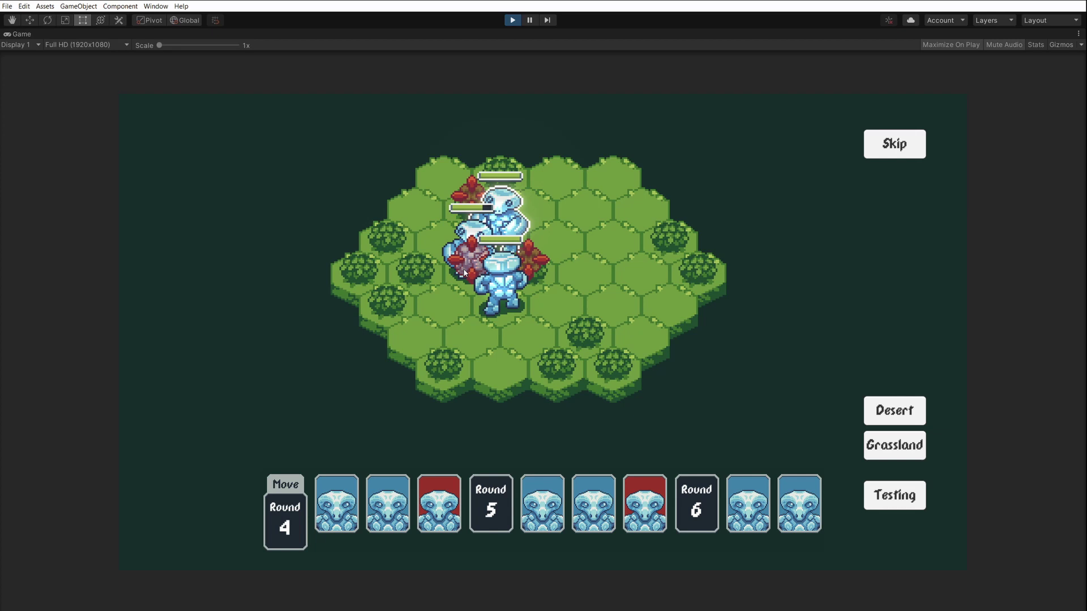
left_click(506, 334)
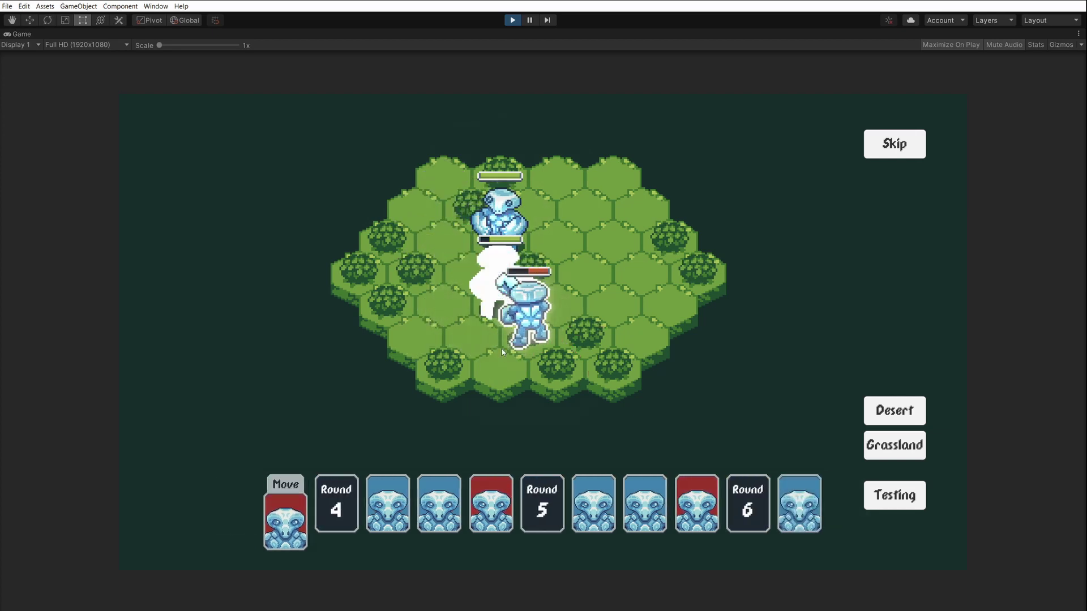
left_click(501, 380)
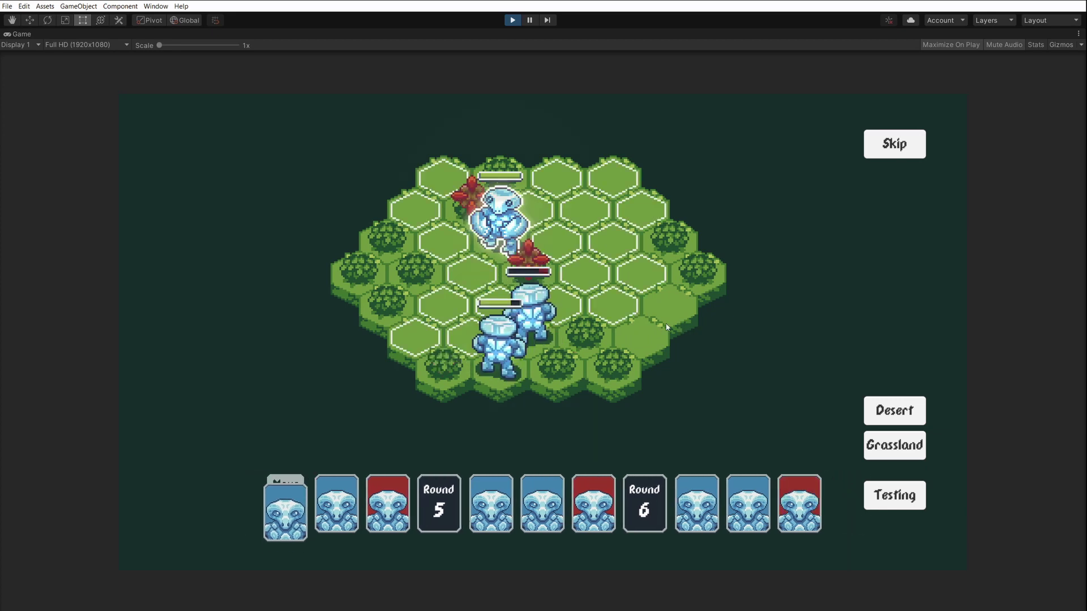
left_click(572, 314)
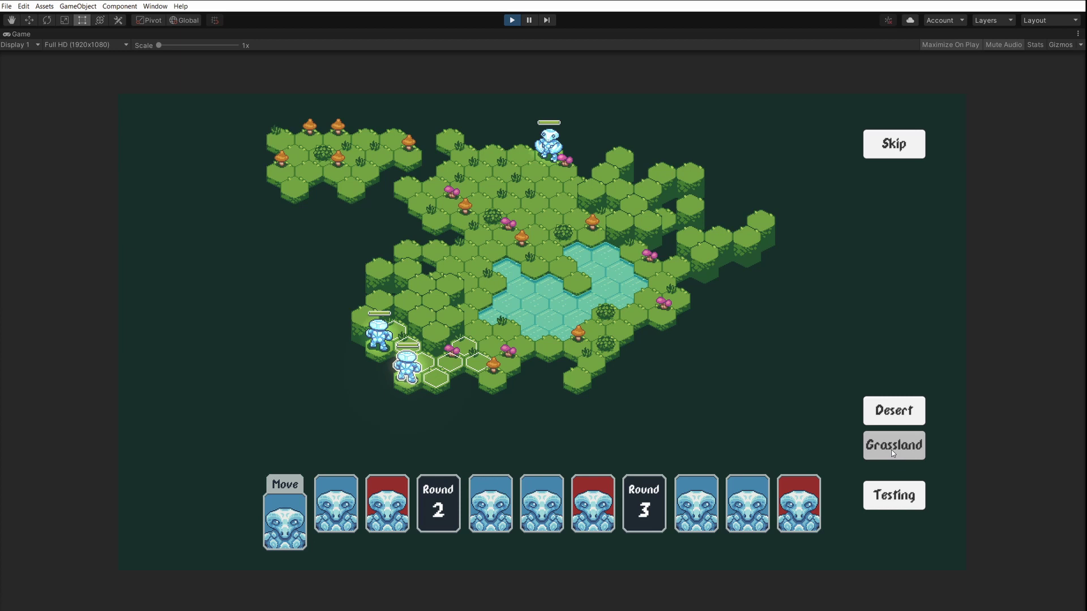
Step: Regenerate the grassland battle map six times with the Grassland button, then widen the Inspector
left_click(893, 447)
left_click(892, 451)
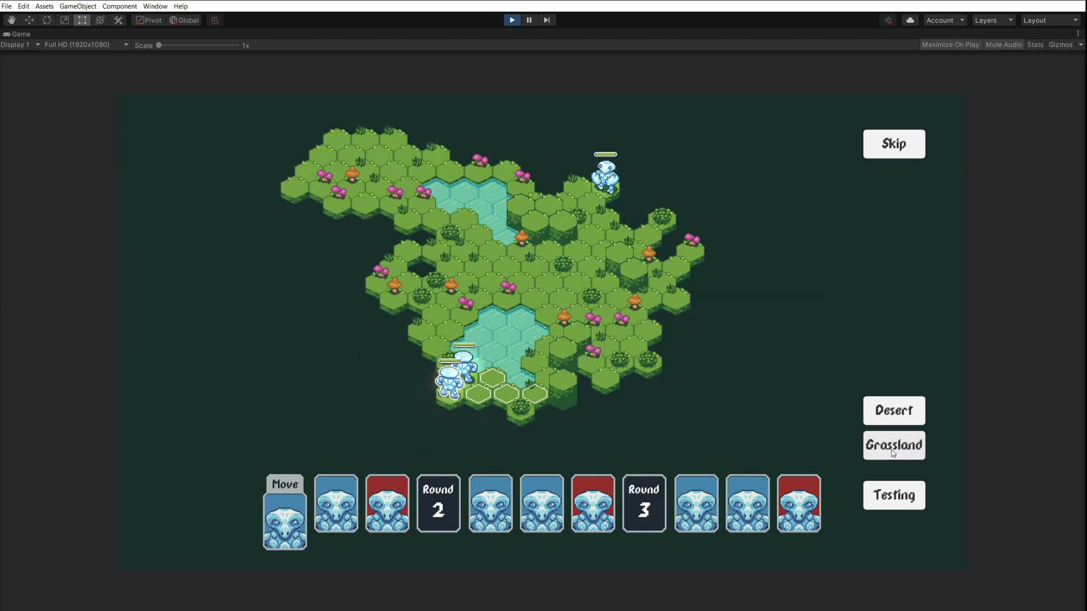
left_click(892, 451)
left_click(892, 451)
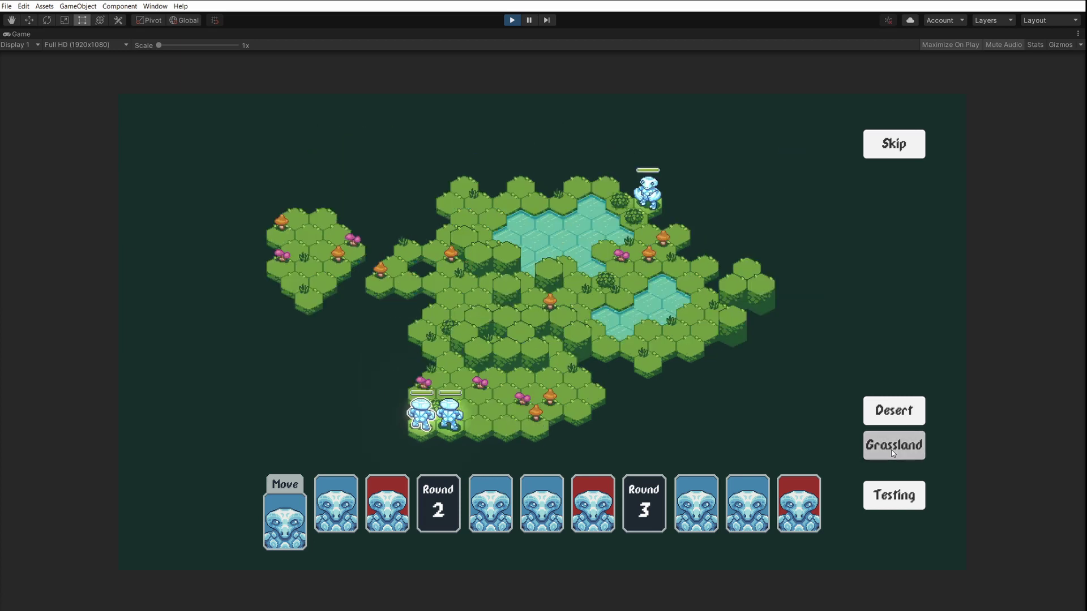
left_click(892, 451)
left_click(892, 451)
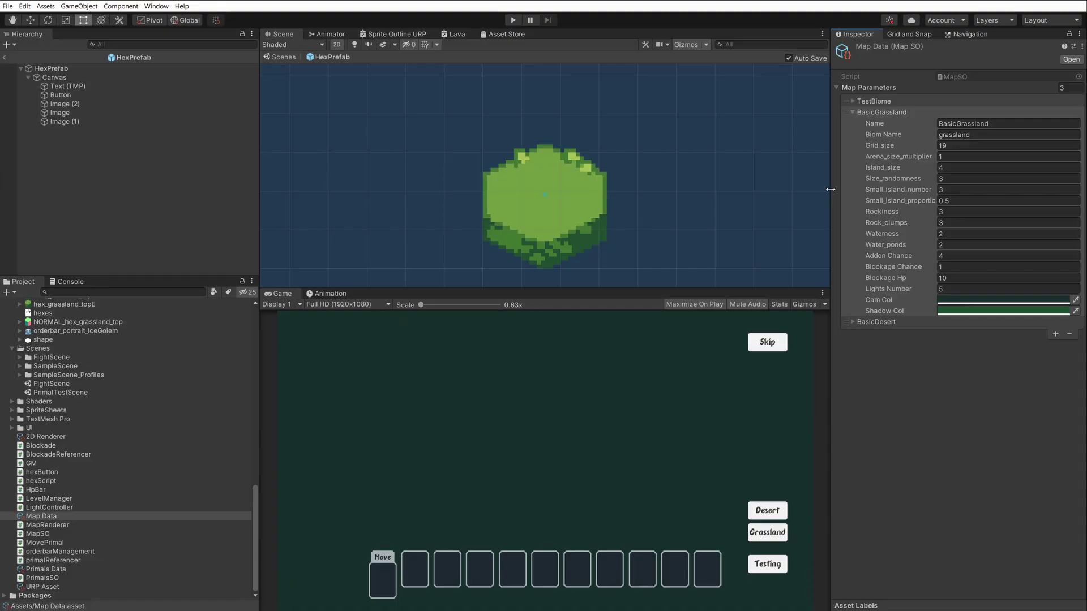
left_click_drag(831, 189, 654, 192)
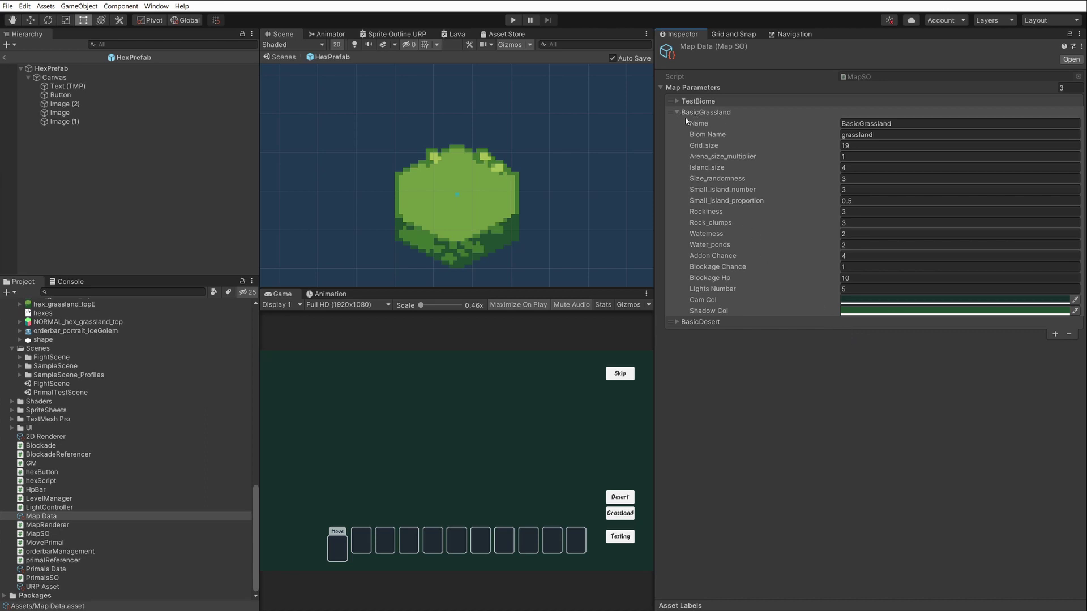
Step: Expand the BasicDesert preset and collapse the TestBiome and BasicGrassland presets
left_click(684, 322)
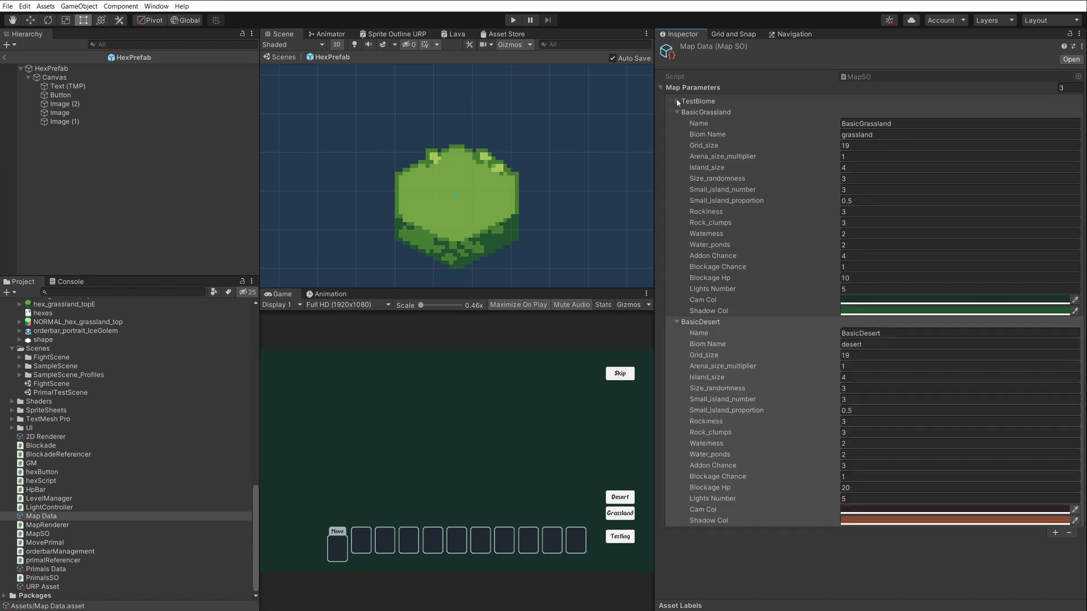
left_click(677, 101)
left_click(677, 101)
left_click(677, 112)
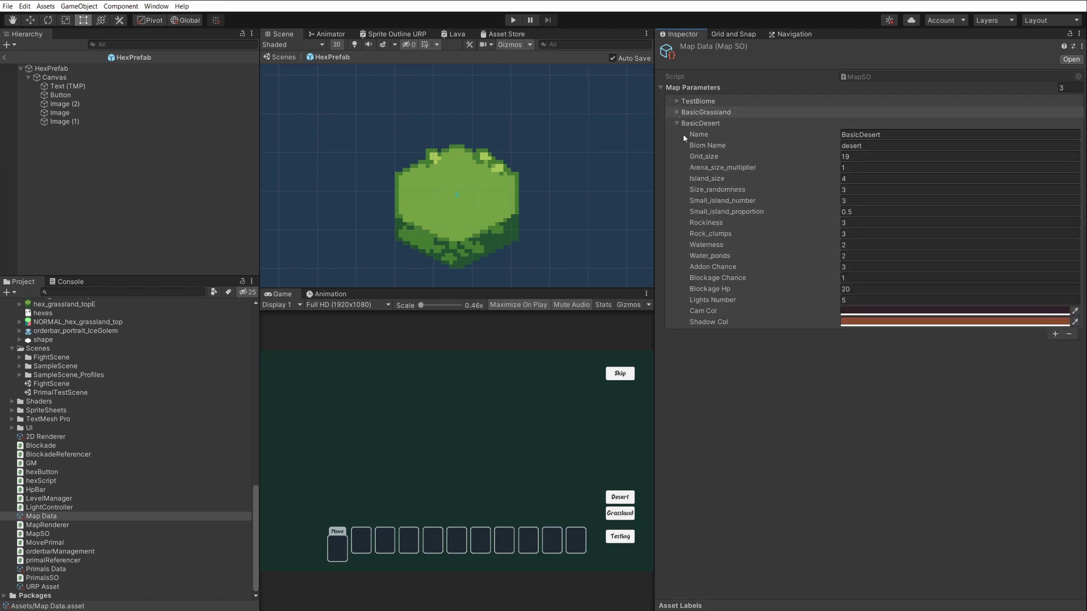
Step: Set the Map Parameters list size to 4 and expand the new BasicDesert copy
left_click(1069, 86)
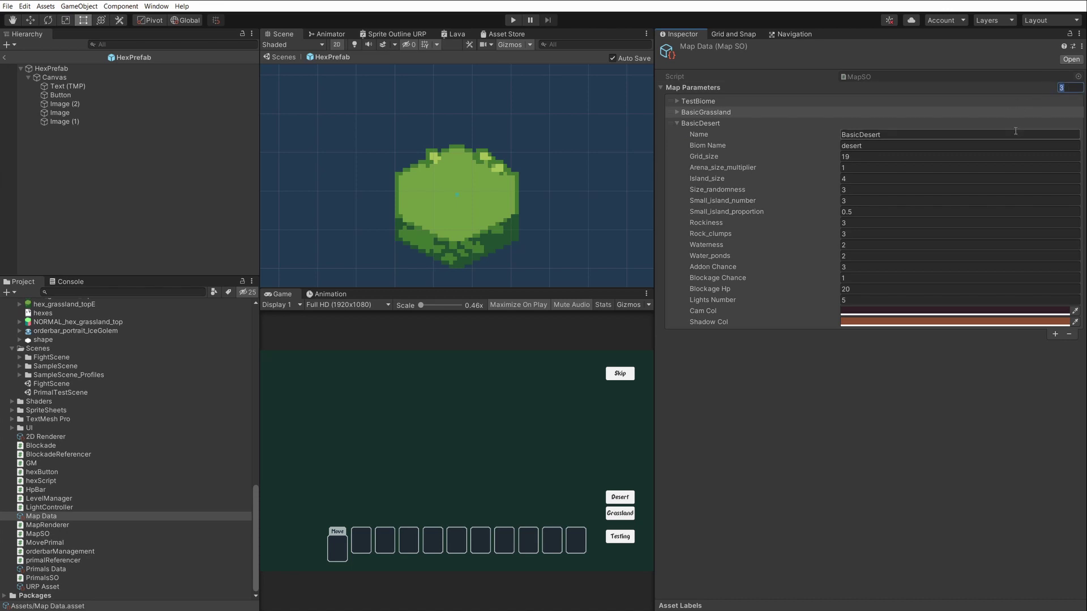
type("4")
key("Return")
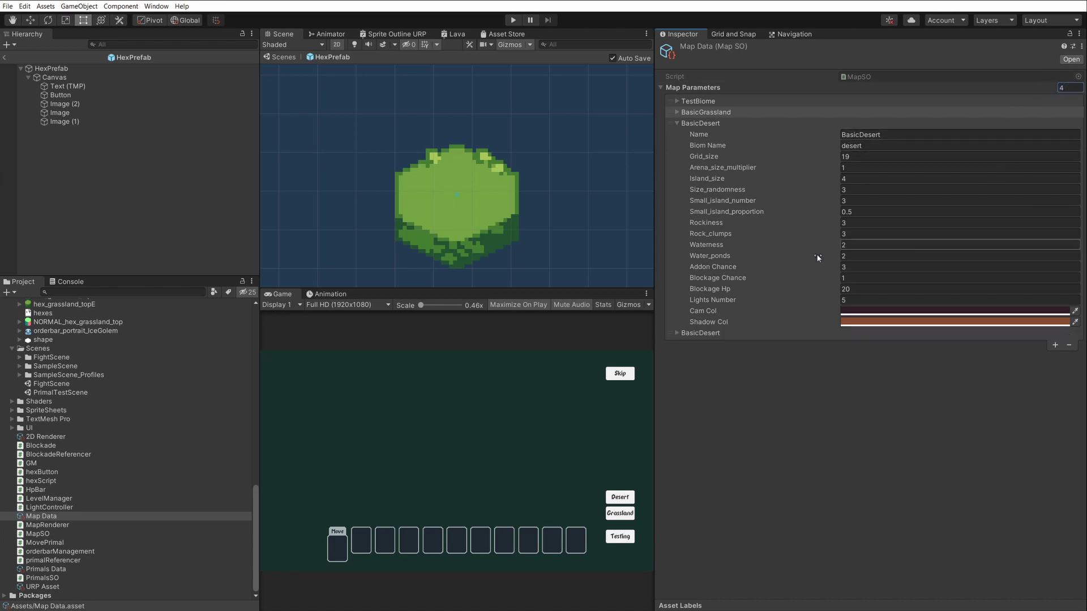
left_click(677, 333)
left_click(676, 333)
left_click(674, 336)
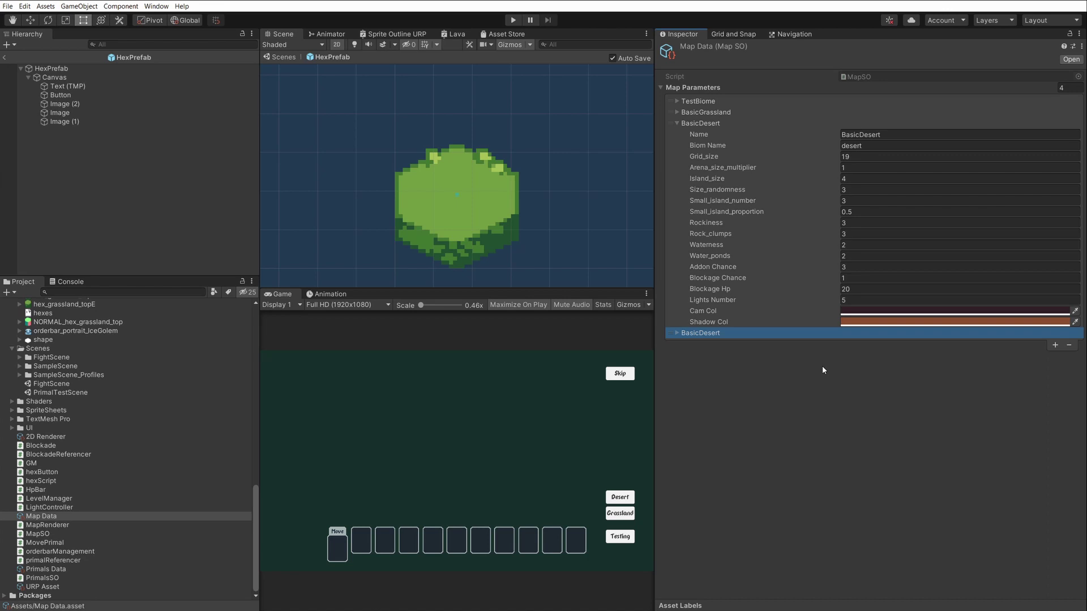
left_click(676, 334)
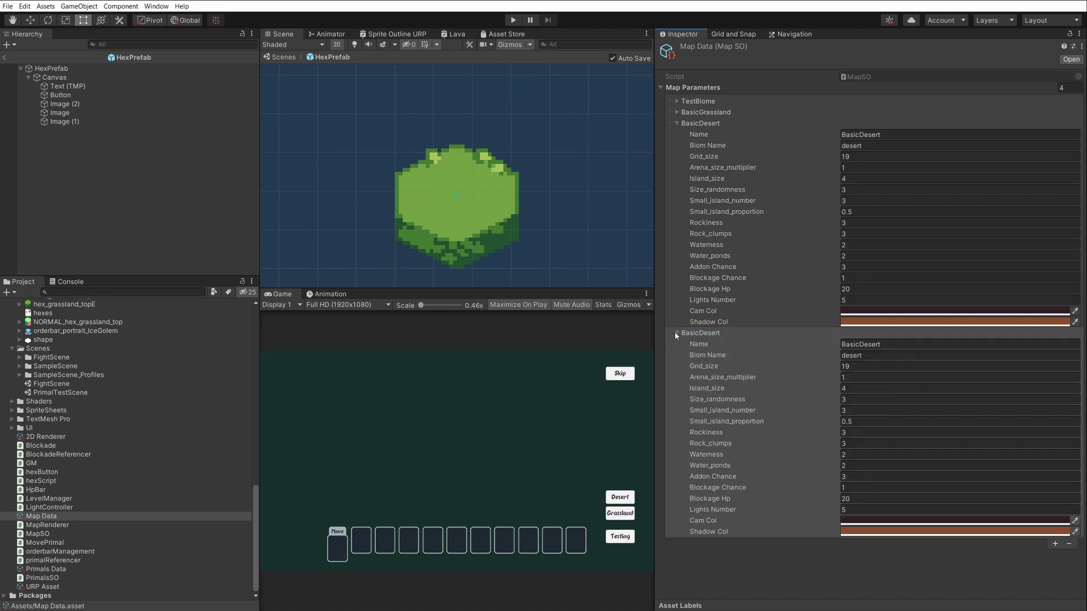
left_click(881, 135)
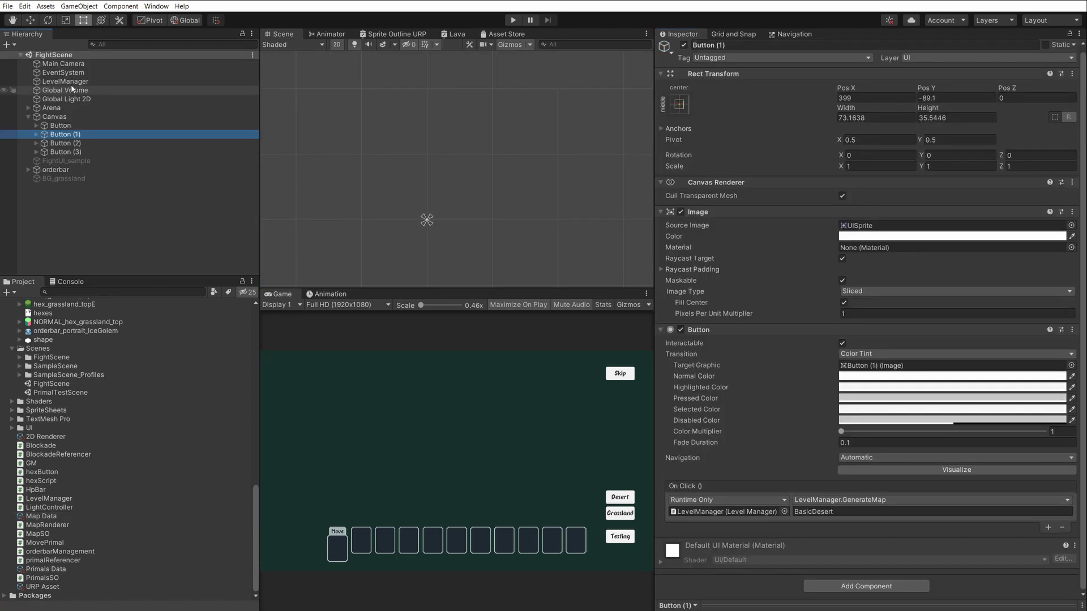
Step: Inspect LevelManager and the Canvas Button's On Click GenerateMap call with its BasicGrassland argument
left_click(68, 82)
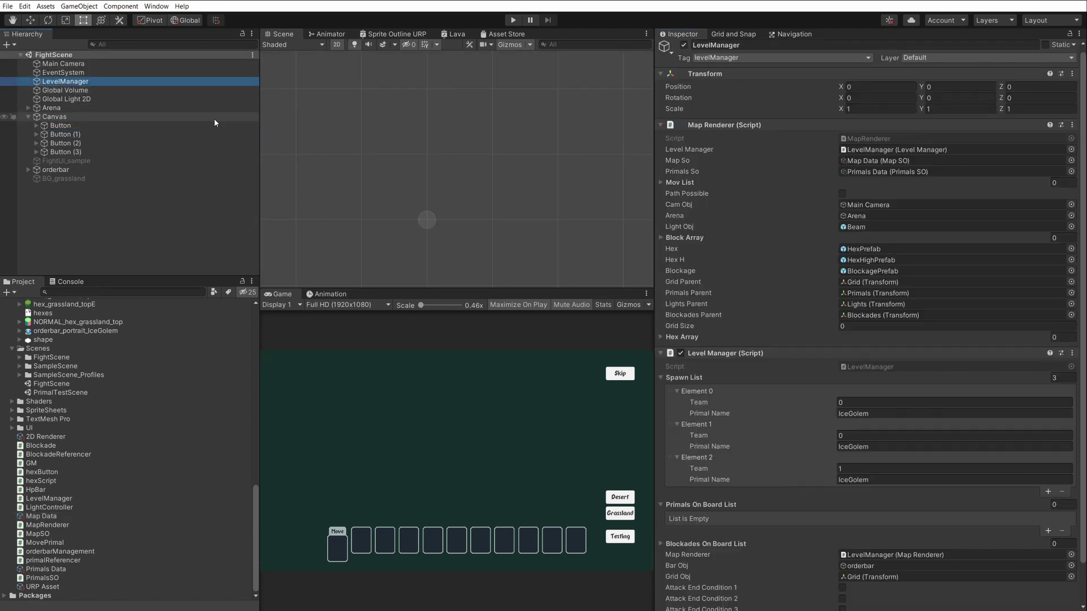
left_click(134, 125)
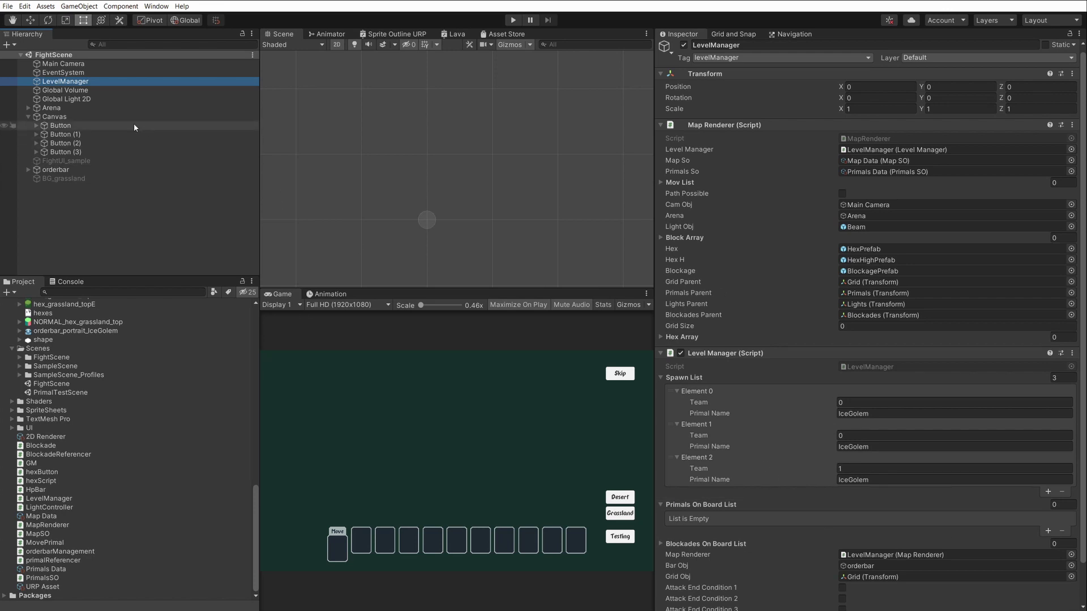
left_click(579, 416)
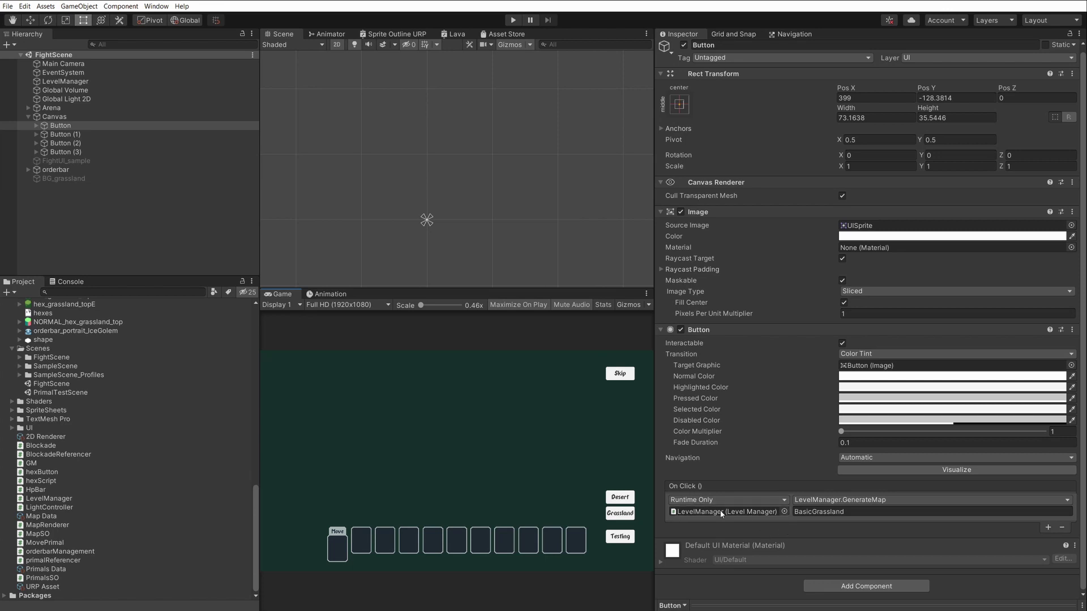
left_click(813, 512)
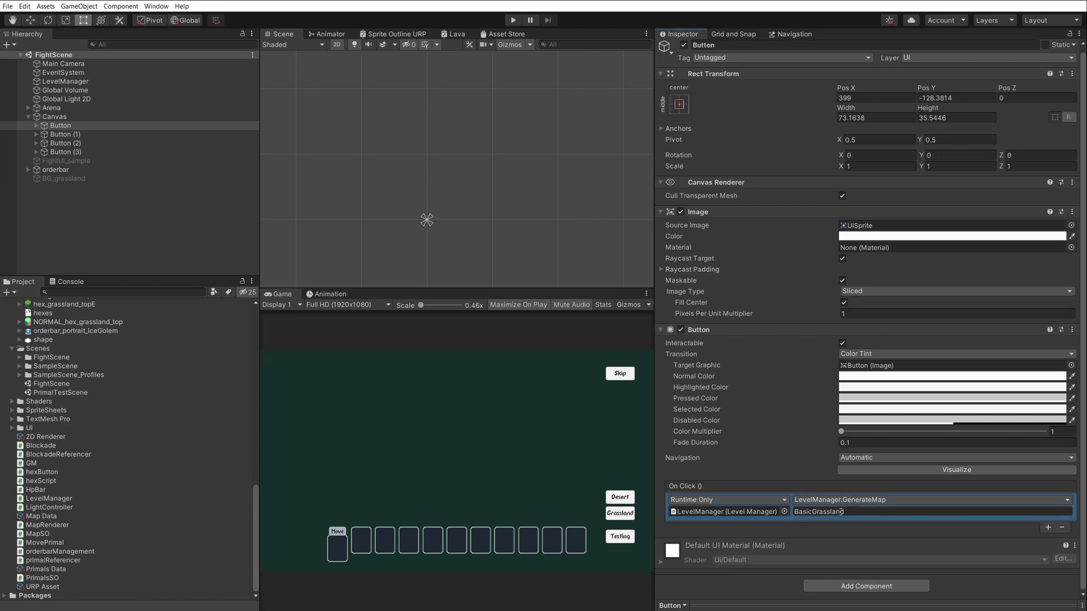
left_click(841, 512)
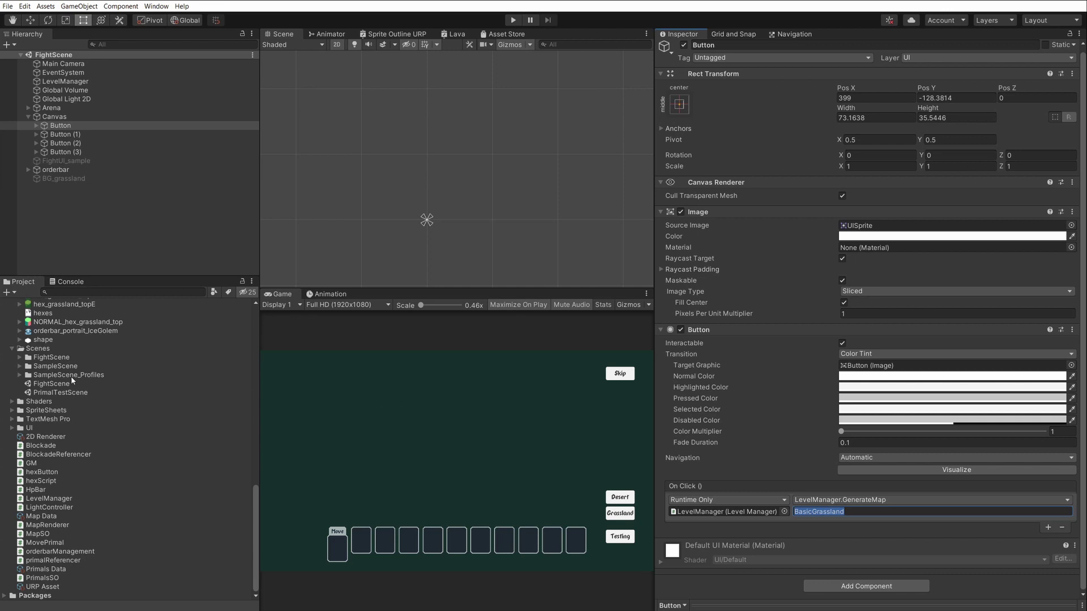
Step: Select Map Data and expand BasicGrassland, showing biome name grassland and grid size 19
left_click(41, 516)
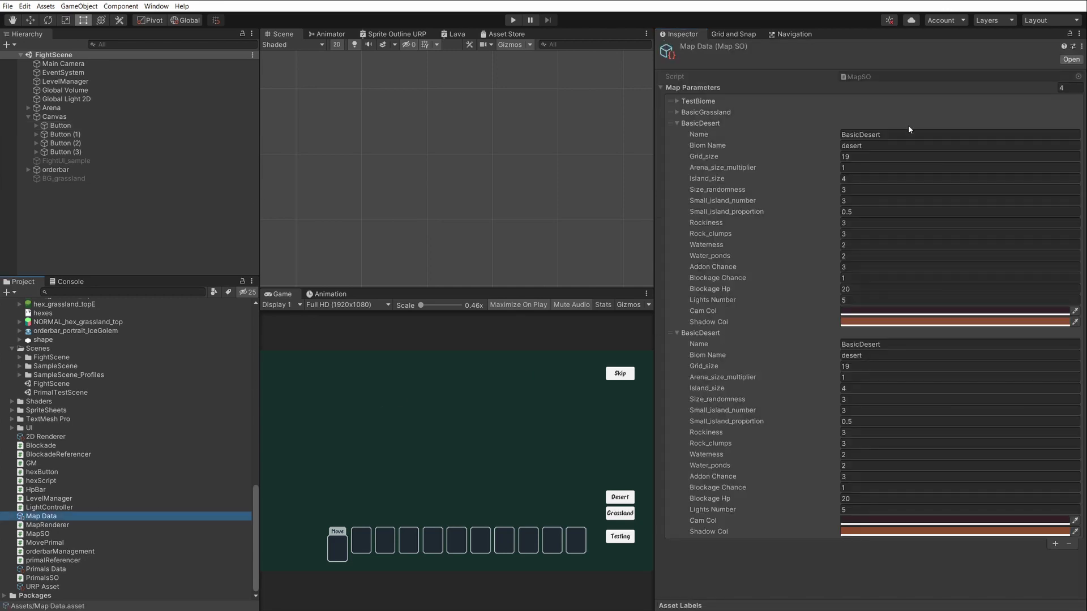
left_click(705, 112)
left_click(850, 123)
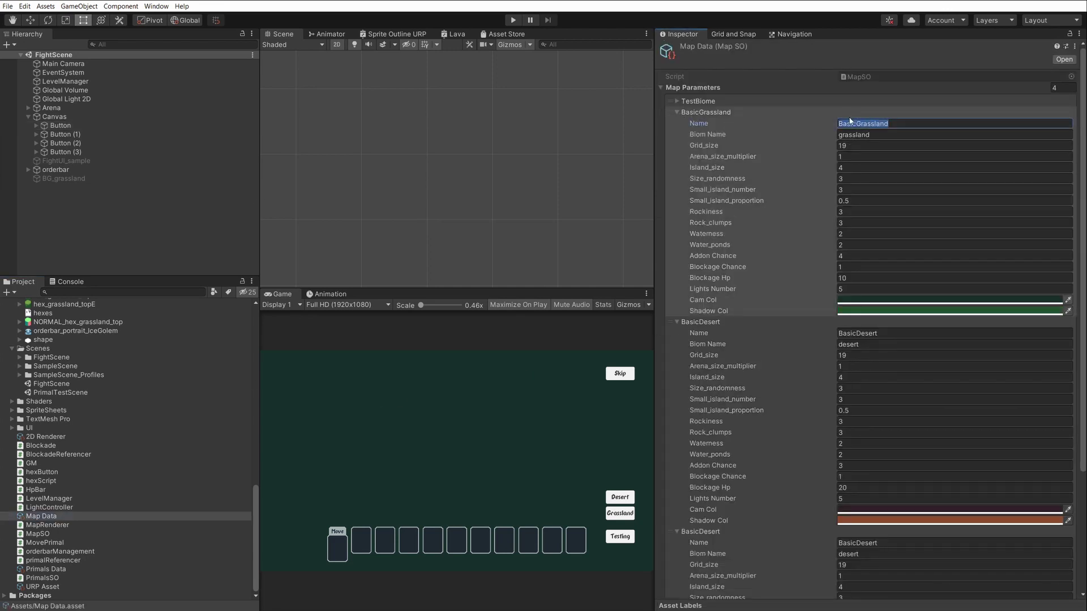
left_click(792, 134)
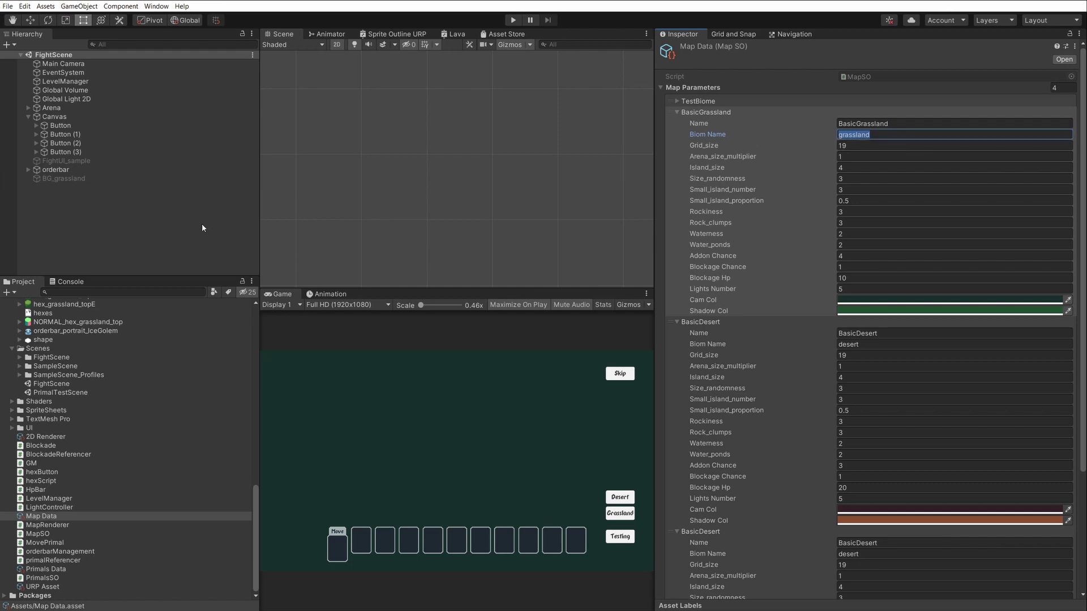
scroll(152, 375, "up", 2)
scroll(152, 380, "up", 10)
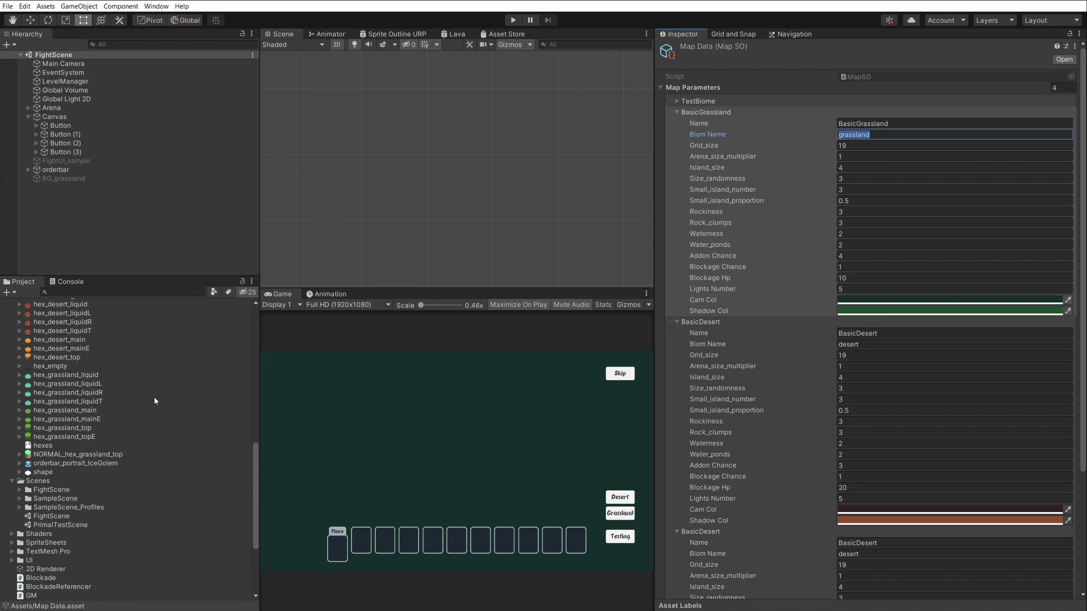
Step: Inspect the hex_grassland_mainE, hex_grassland_main and hex_desert_main tile textures
left_click(64, 487)
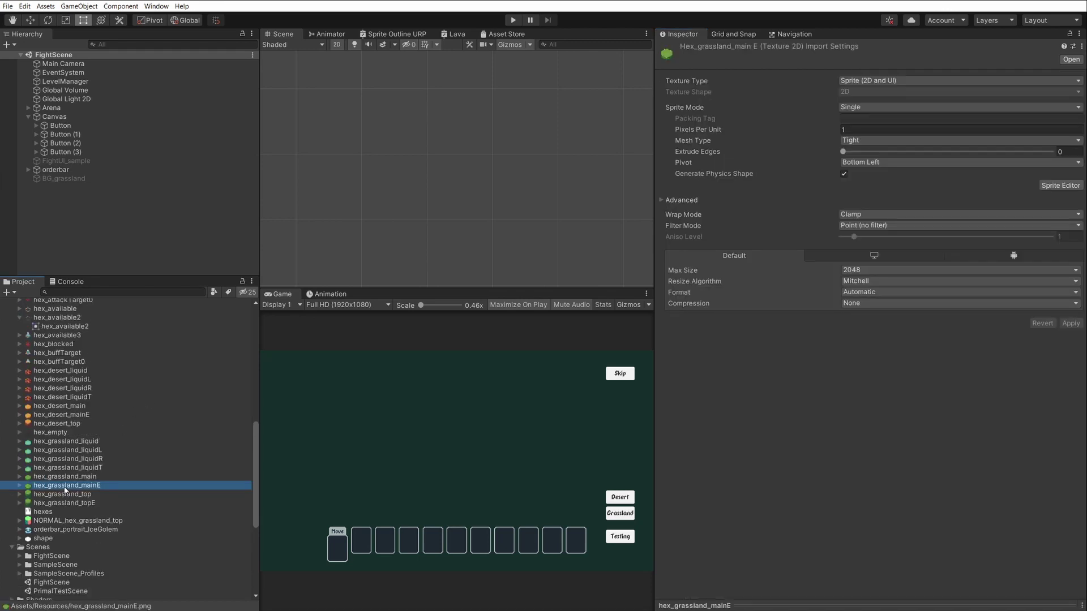
left_click(71, 478)
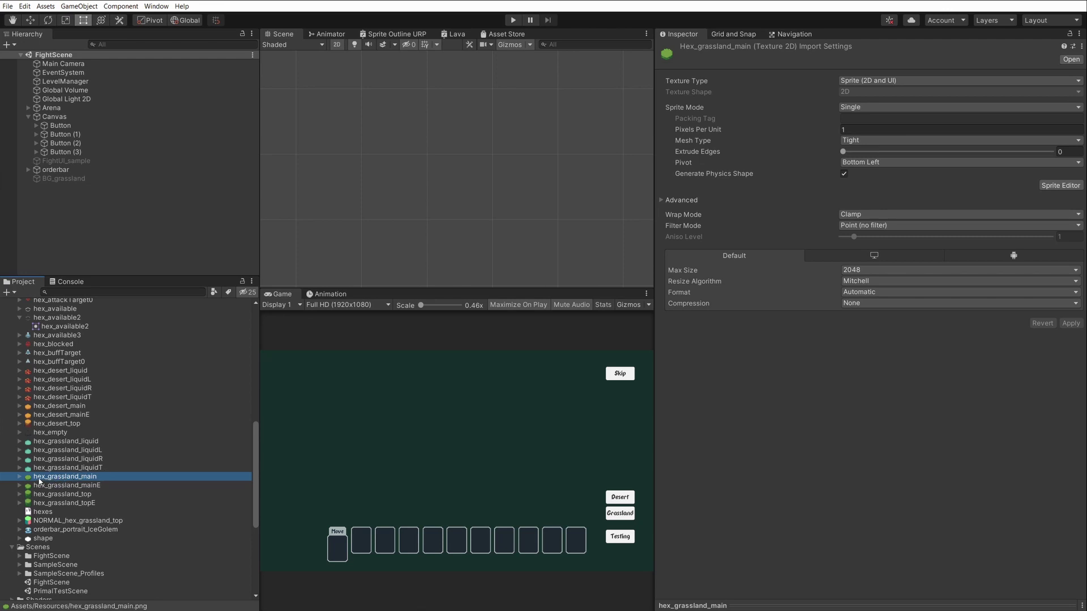
left_click(66, 409)
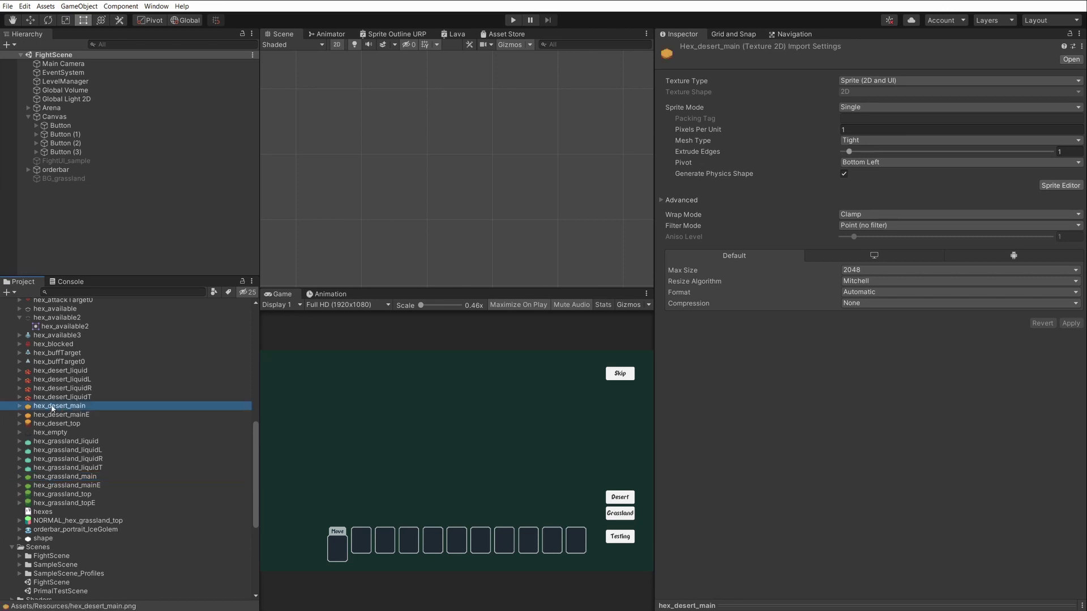
scroll(57, 421, "up", 3)
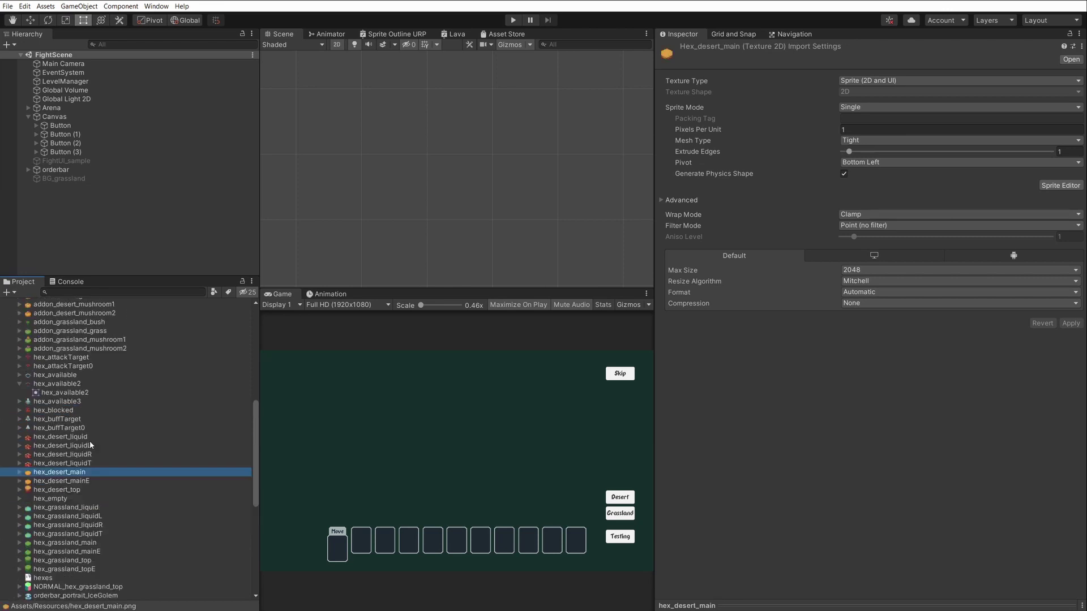
scroll(93, 484, "down", 10)
Step: Reselect Map Data, collapse the BasicGrassland and both BasicDesert presets, and enter Play mode
left_click(41, 582)
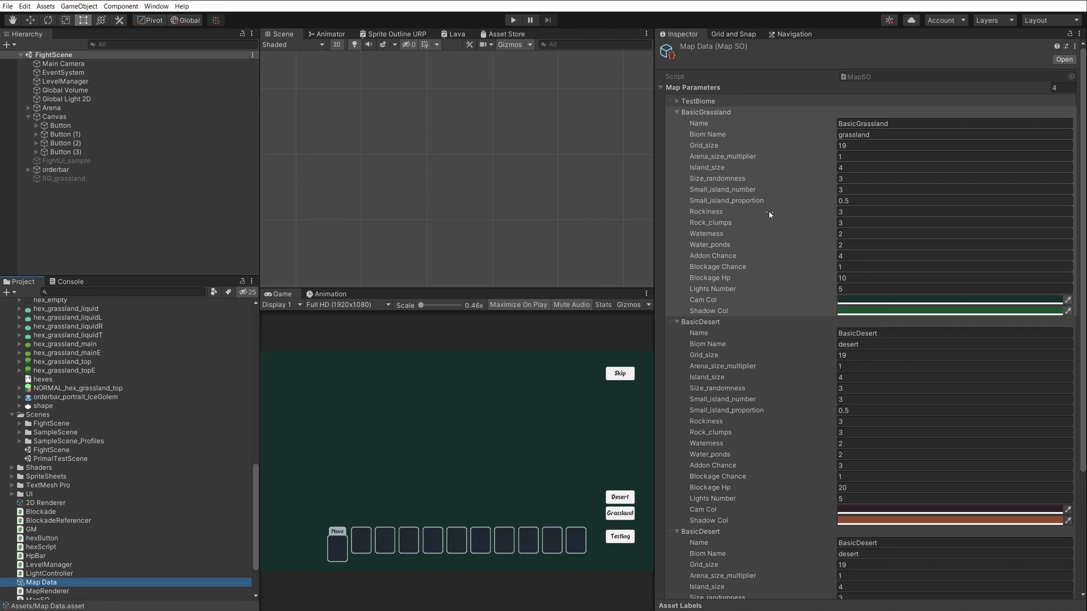
left_click(678, 109)
left_click(680, 124)
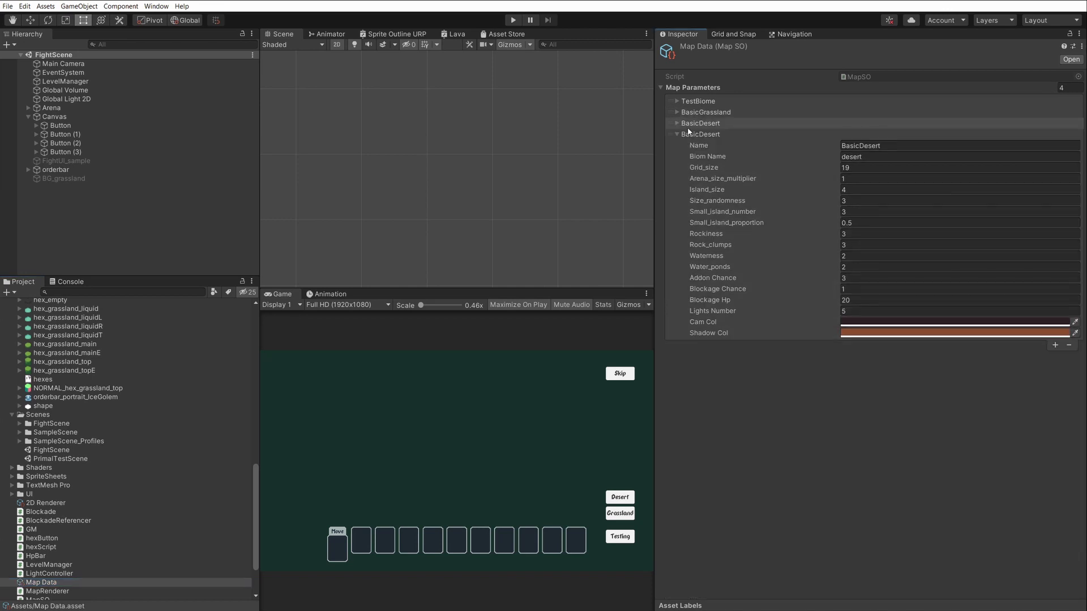
left_click(677, 135)
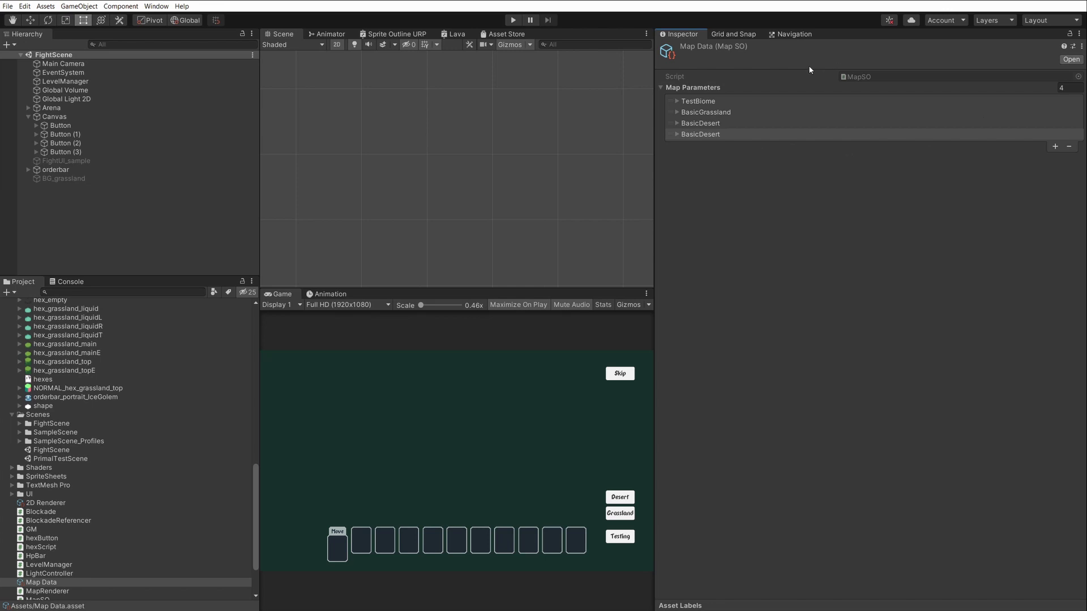
left_click(513, 20)
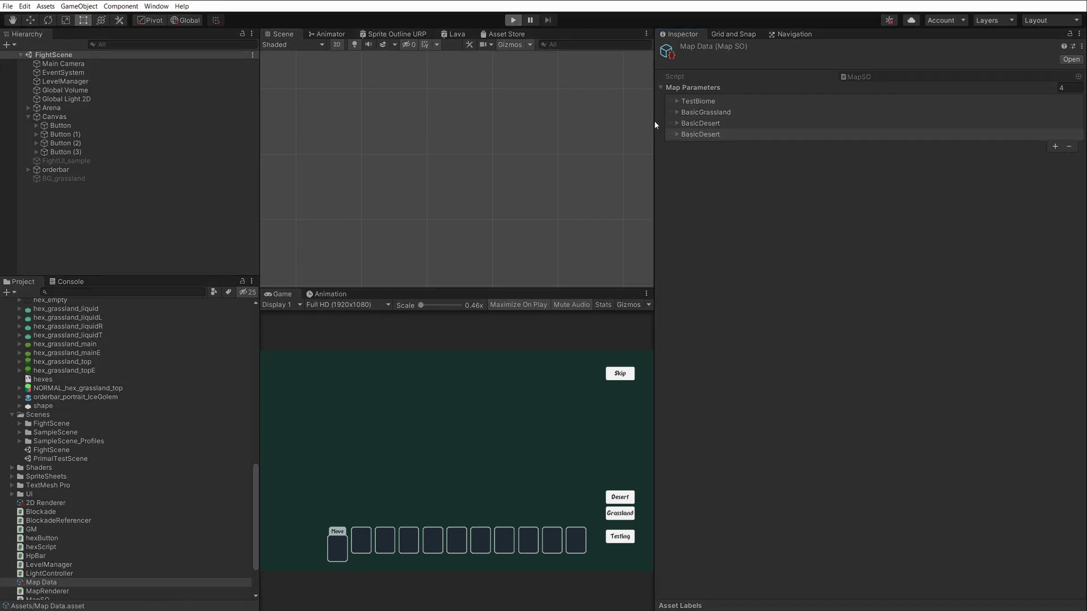
Step: Generate the Grassland, Testing and Desert maps, then move the top unit onto a marked hex
left_click(894, 446)
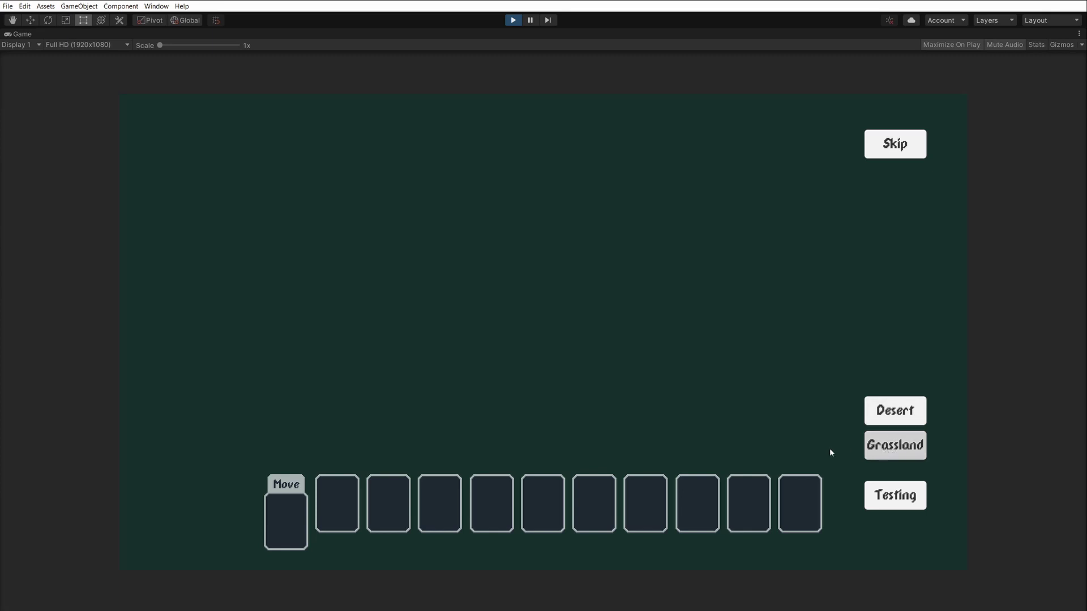
left_click(880, 495)
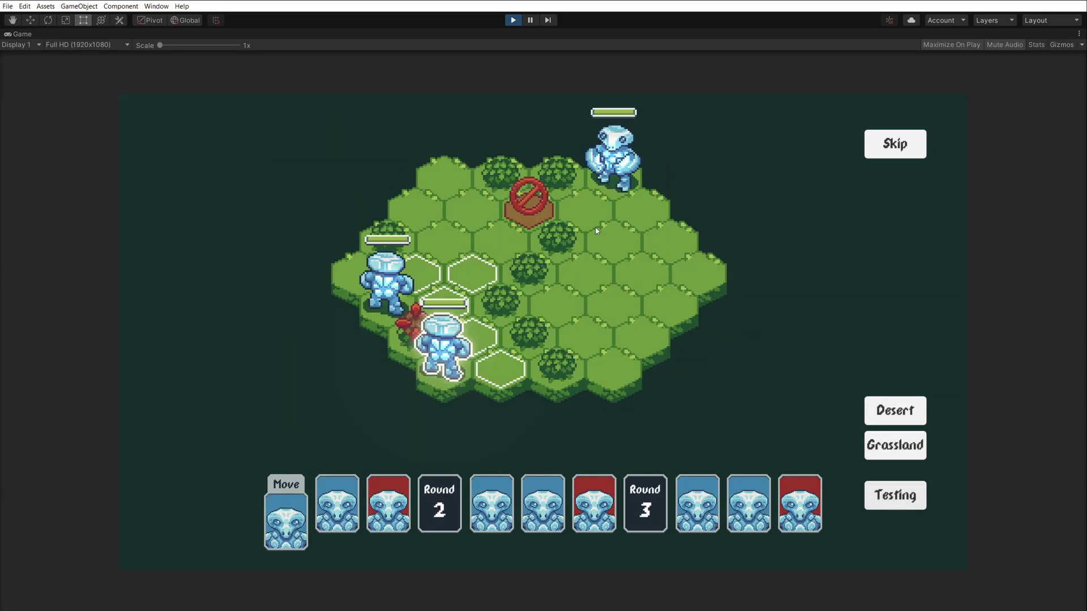
left_click(912, 417)
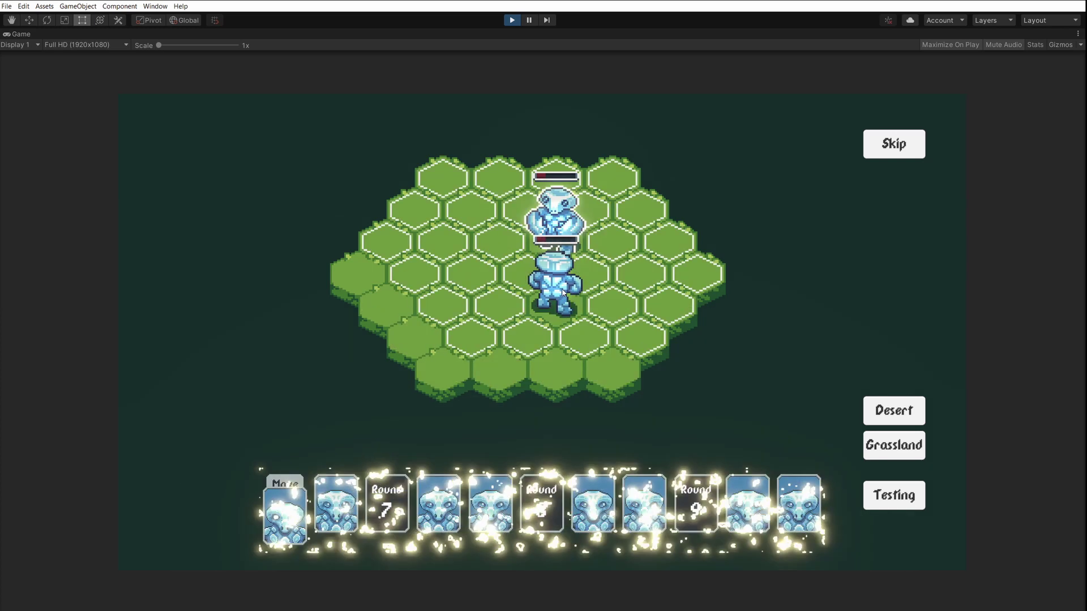
left_click(493, 300)
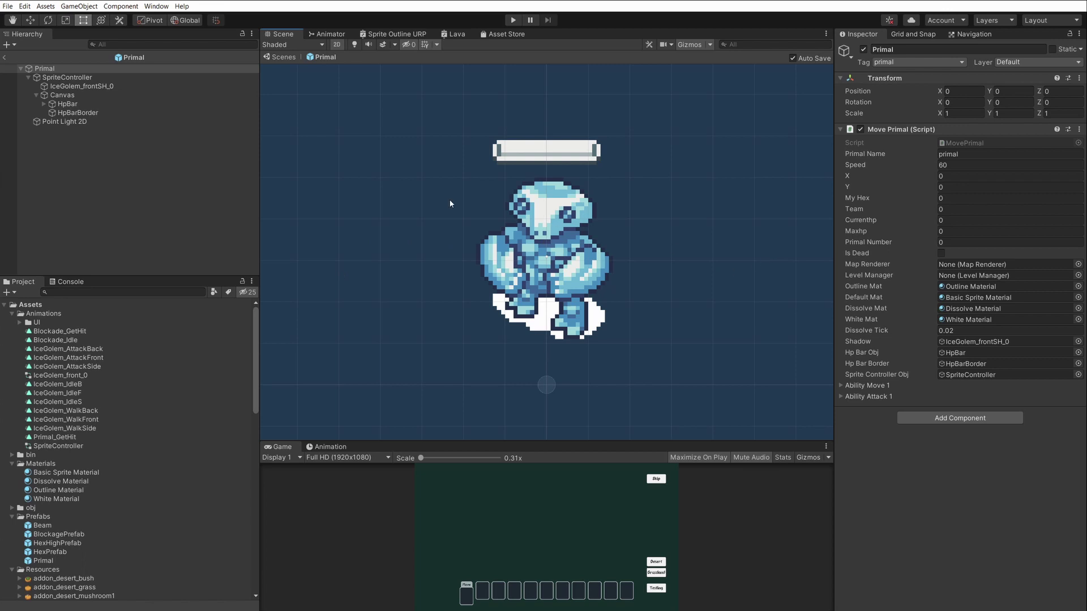
Step: Set the SpriteController sprite's material to White Material, after previewing Outline Material
left_click(81, 78)
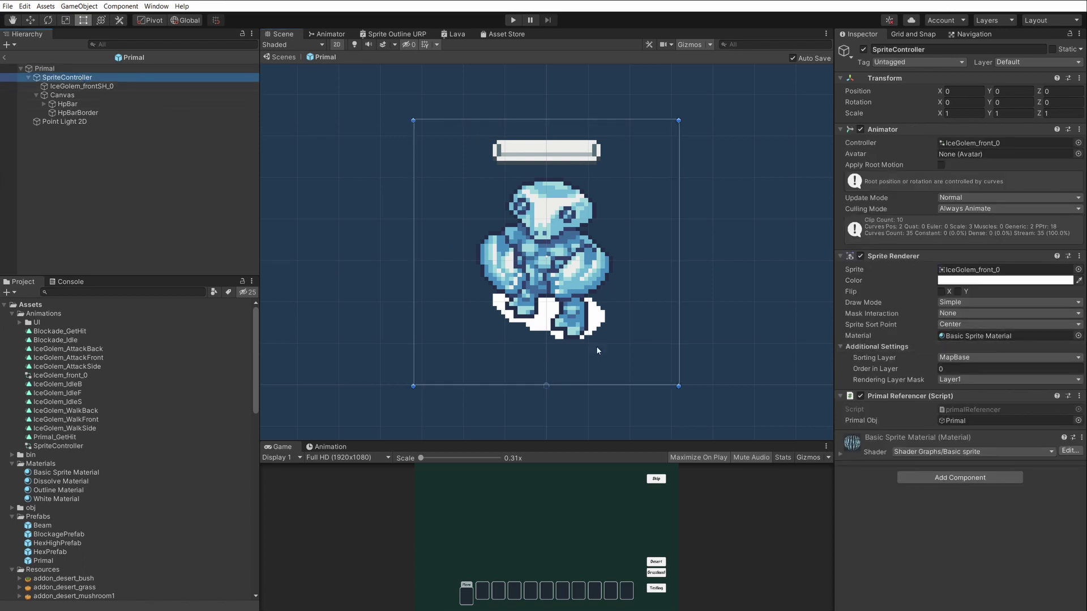
left_click(1078, 335)
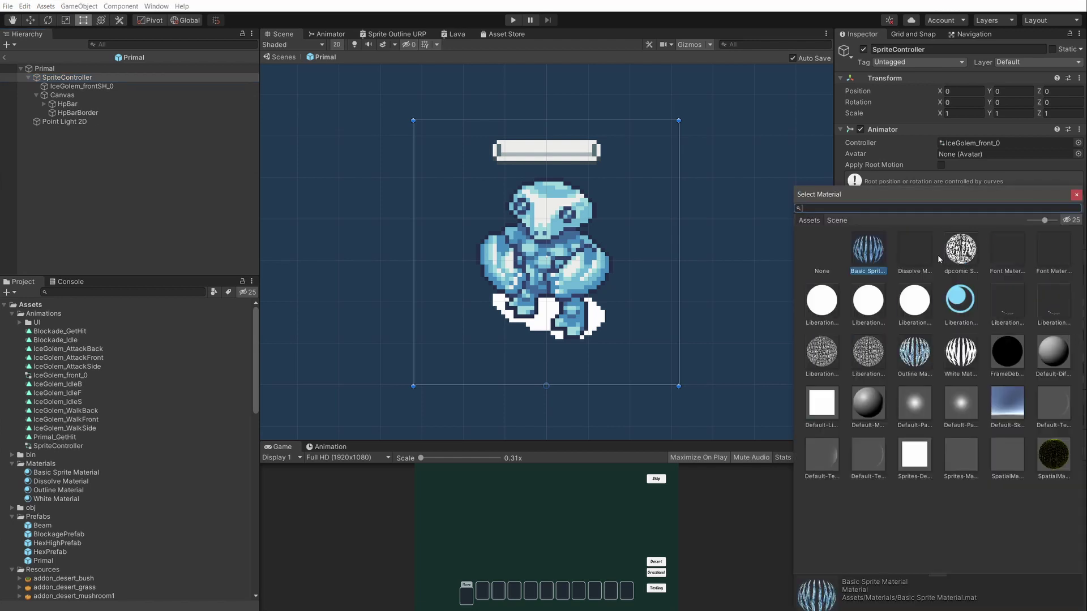
left_click(914, 354)
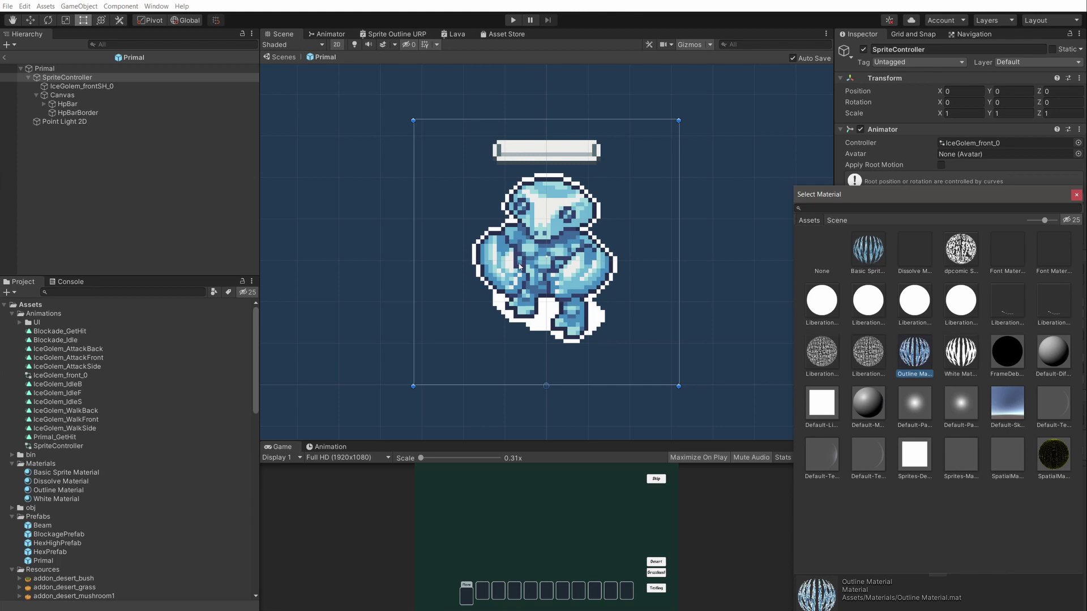
key("Right")
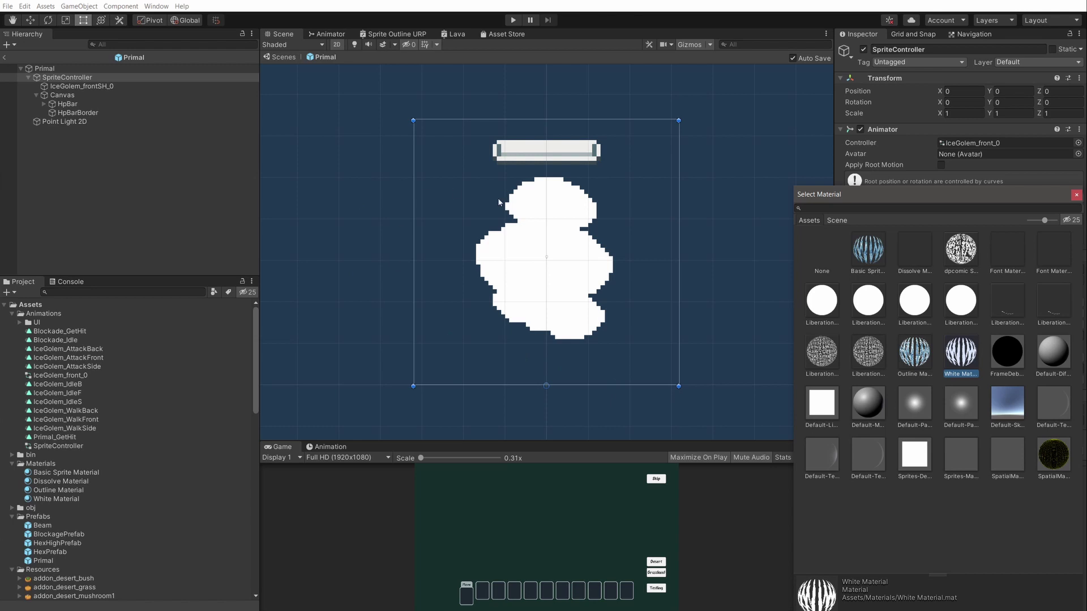
left_click(1075, 195)
Step: Load the Primal_GetHit clip in an enlarged Animation panel and preview it once
left_click(330, 447)
left_click_drag(339, 441, 339, 283)
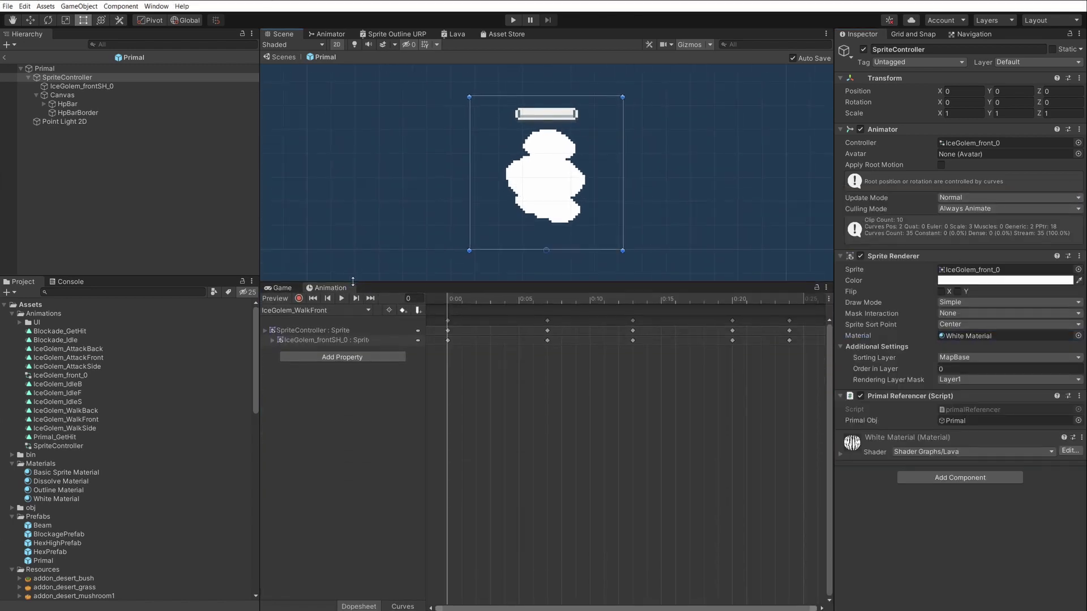
left_click(314, 310)
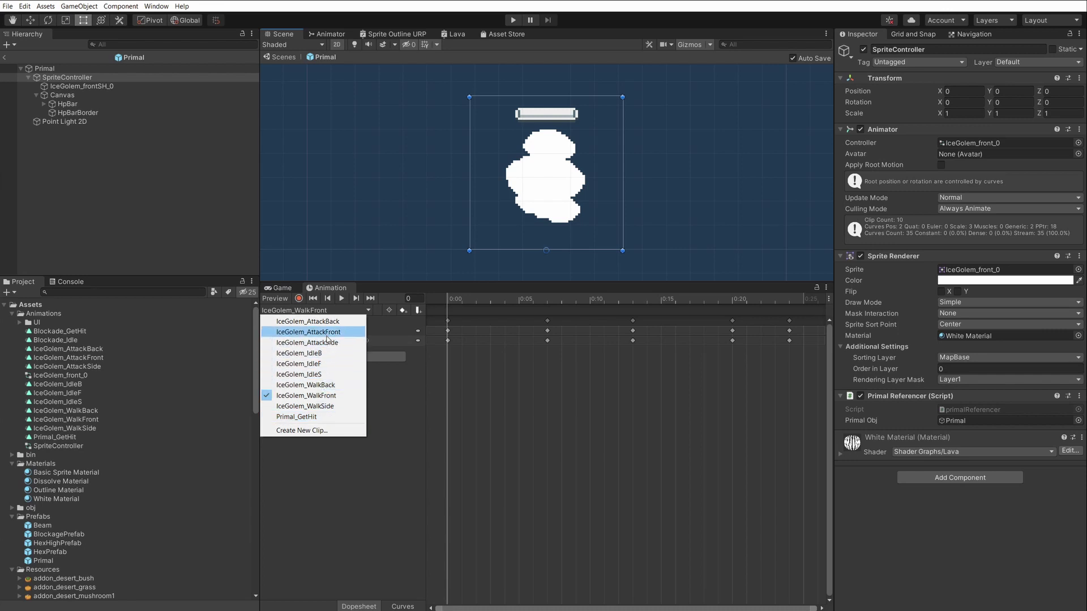
left_click(322, 418)
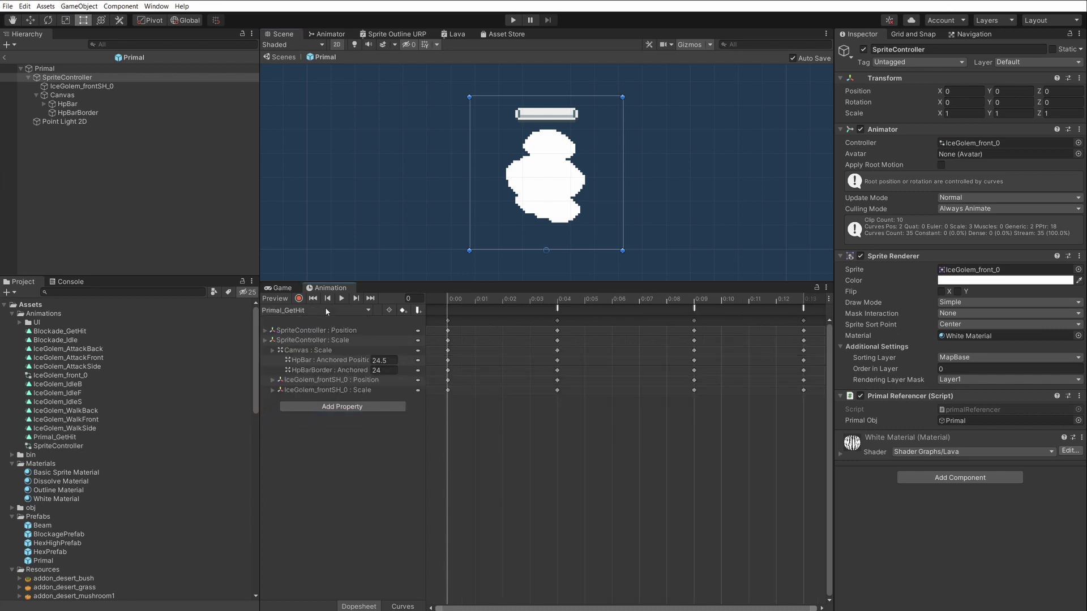
left_click(342, 299)
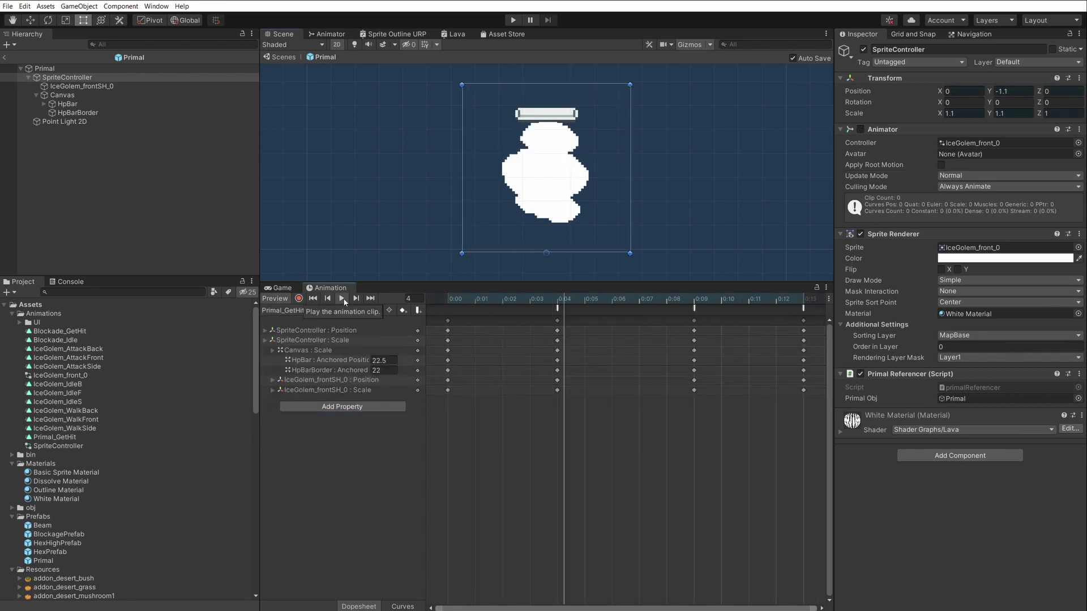
left_click(463, 297)
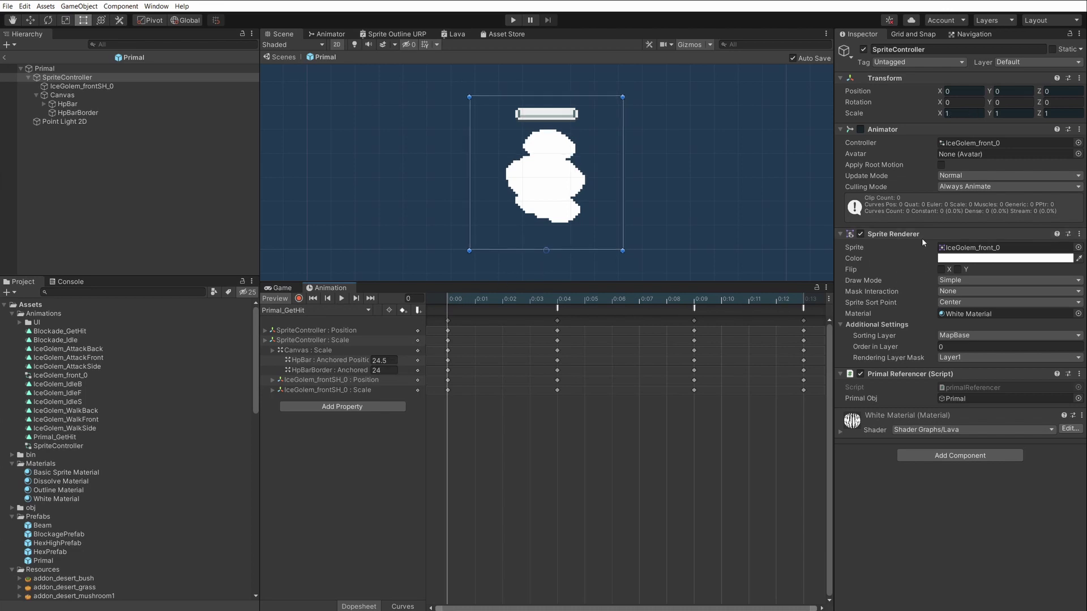
Step: Switch the golem to Basic Sprite Material, scrub the clip, and loop the hit animation
left_click(1078, 313)
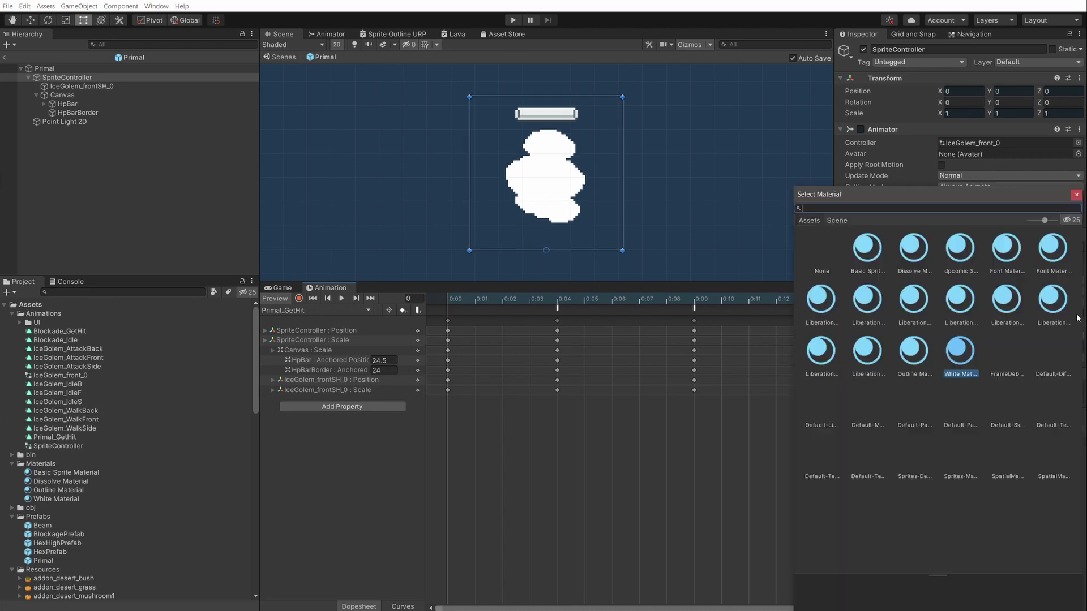
left_click(870, 270)
left_click_drag(462, 299, 729, 300)
left_click(313, 298)
scroll(496, 226, "down", 2)
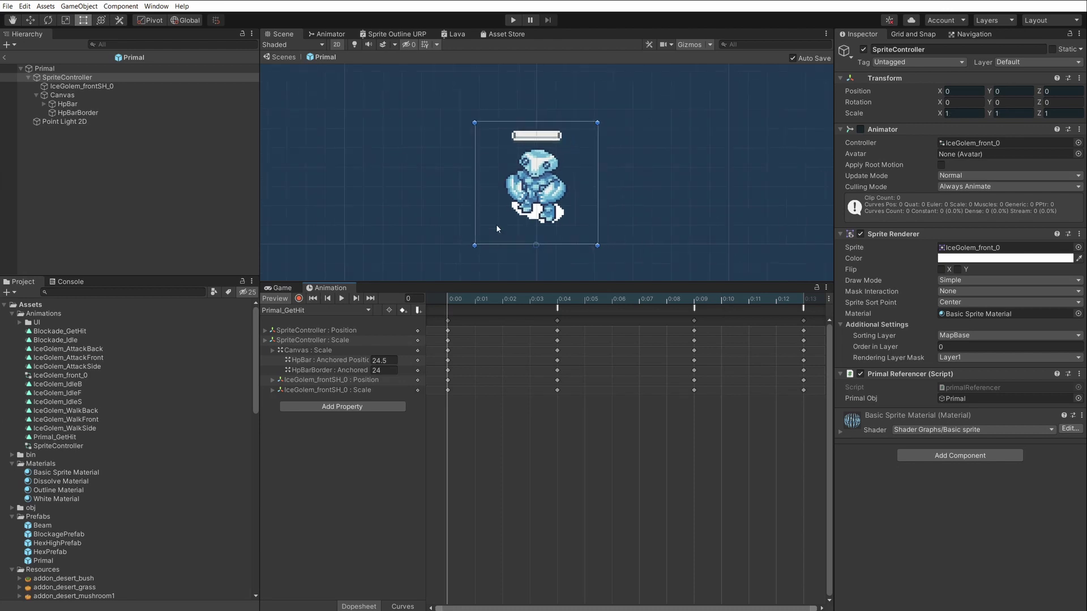
left_click(340, 299)
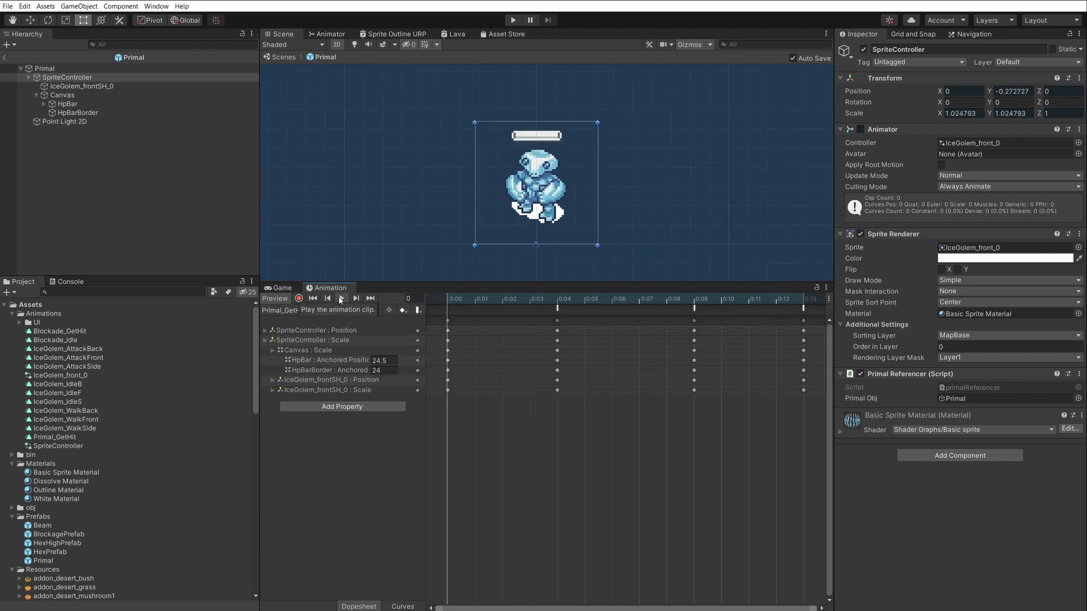
Step: Stop the preview and change the golem sprite's material to Dissolve Material
left_click(340, 299)
left_click_drag(575, 281, 566, 352)
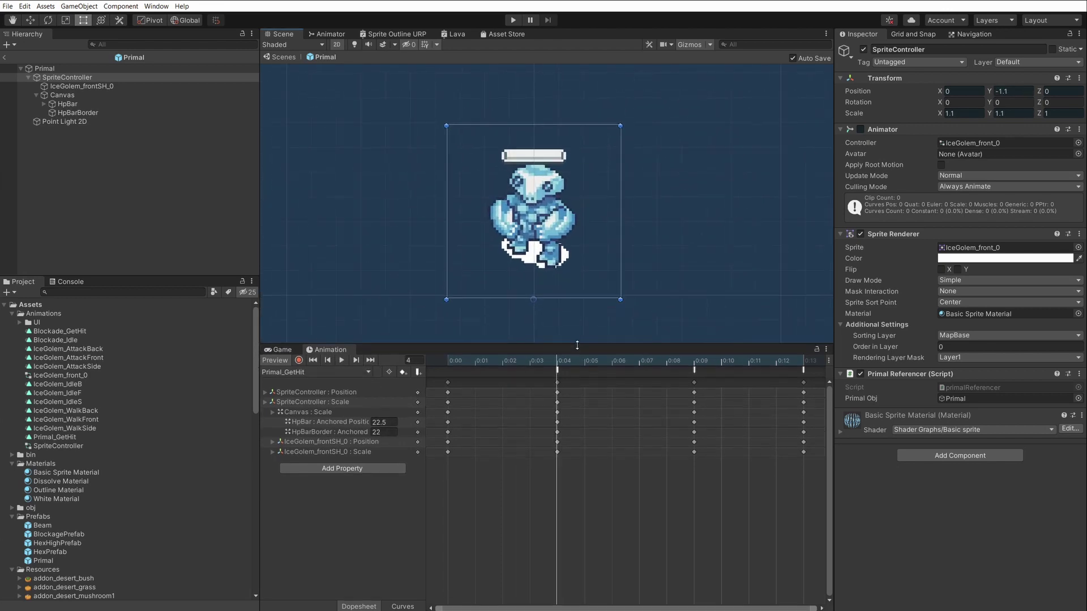
scroll(564, 247, "up", 2)
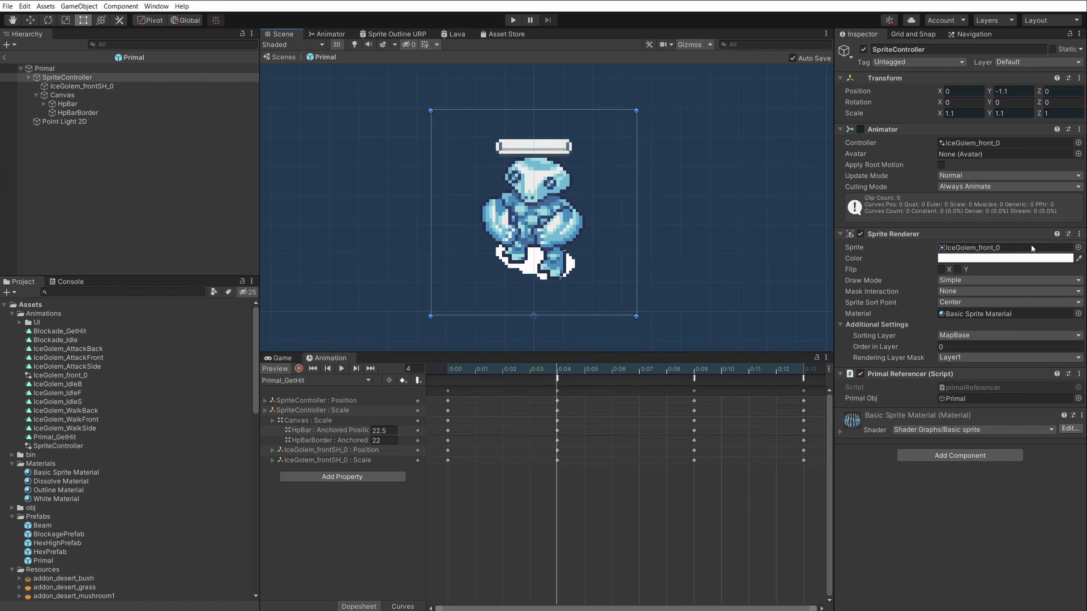
left_click(1068, 315)
left_click(1078, 313)
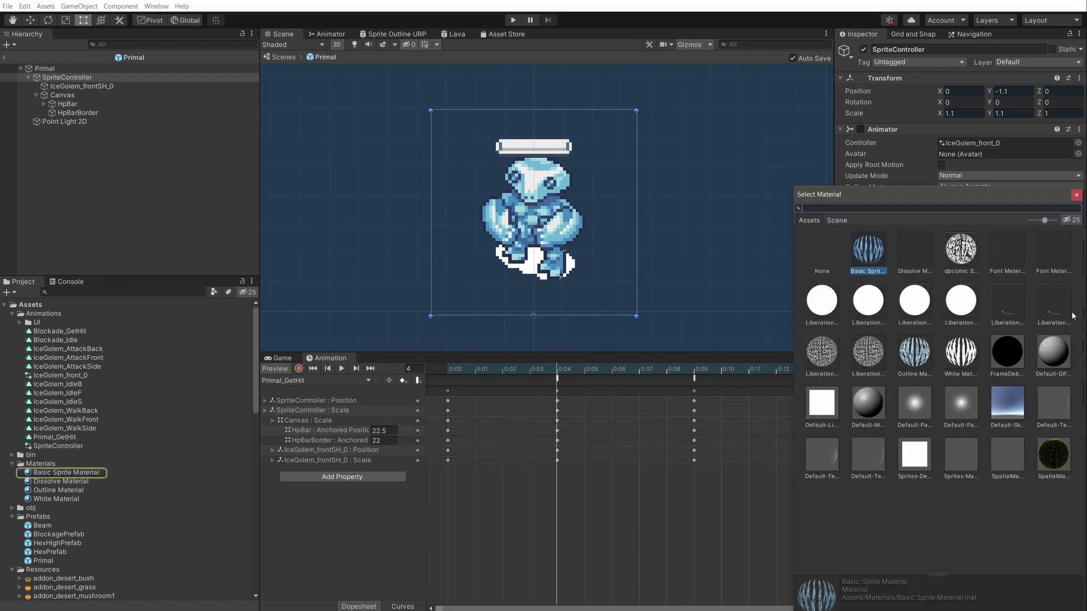
key("Right")
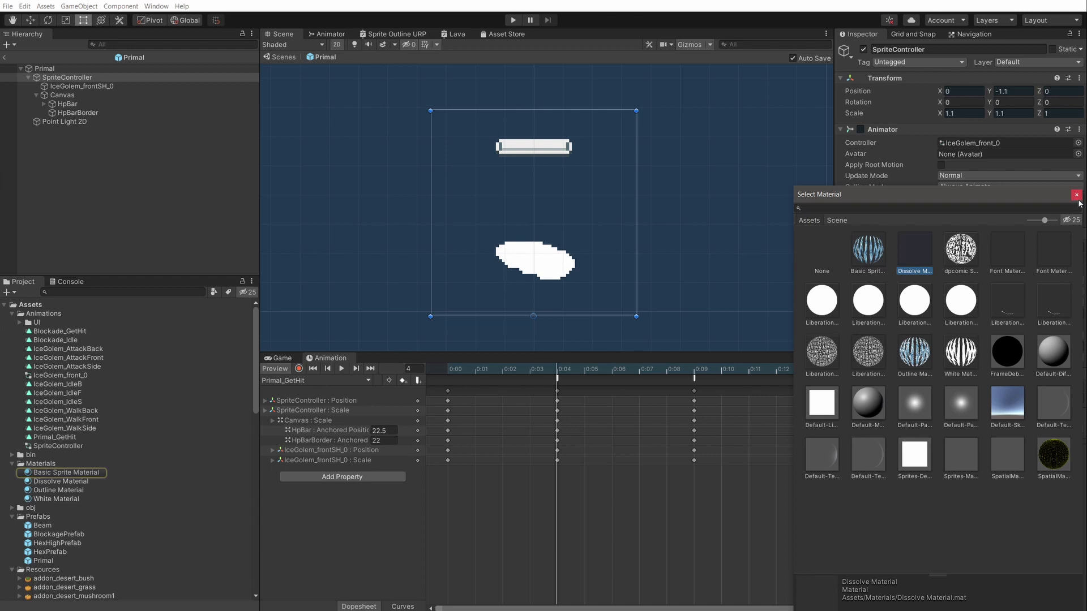
left_click(1077, 196)
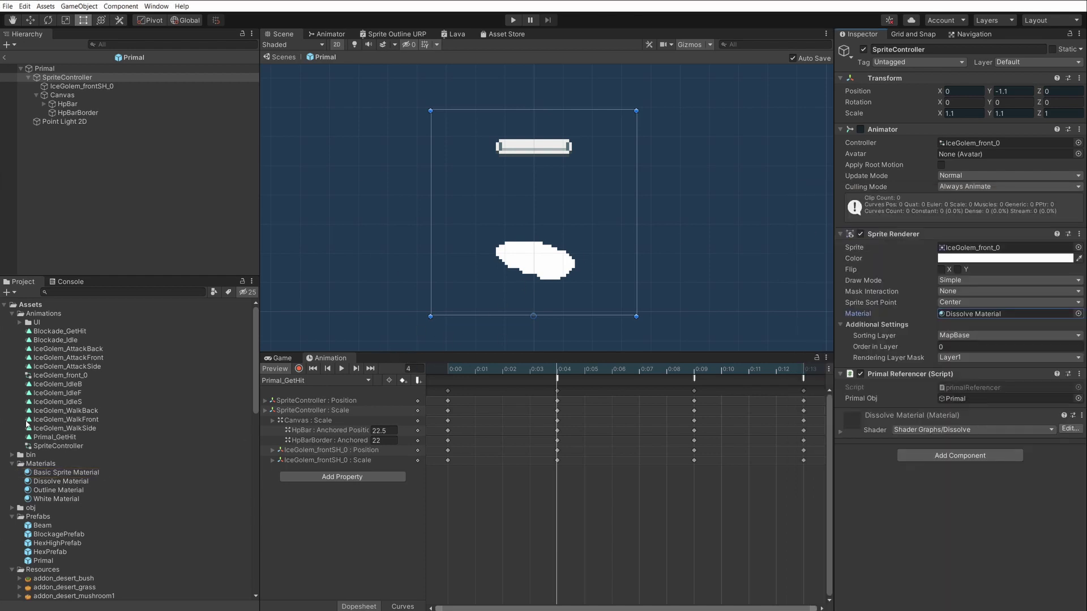
Step: Raise the Dissolve Material's Fade slider to 0.984 so the golem reappears
left_click(61, 483)
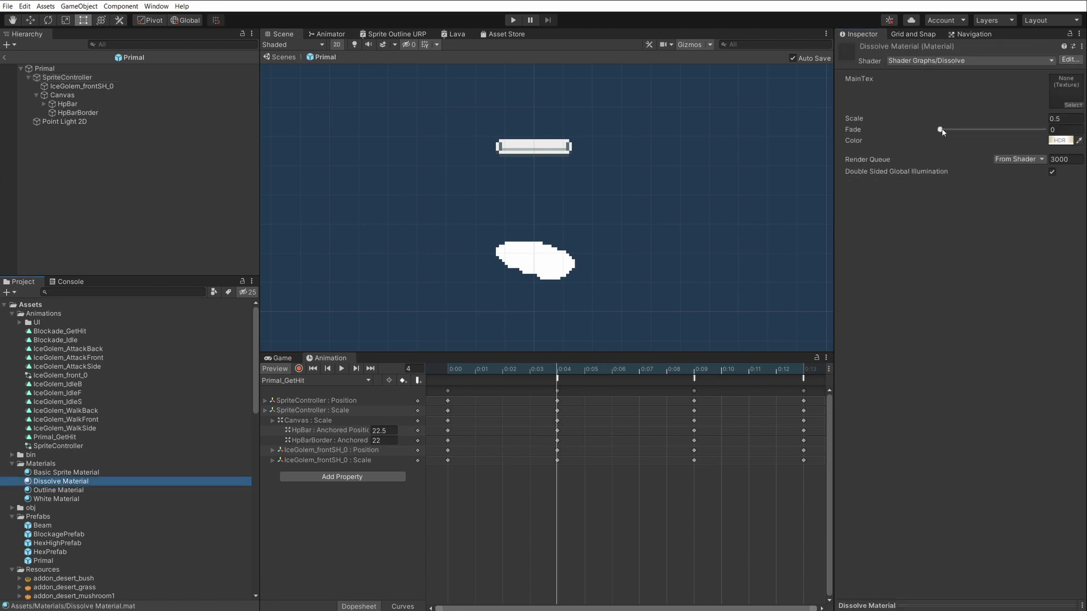
left_click_drag(940, 131, 1047, 128)
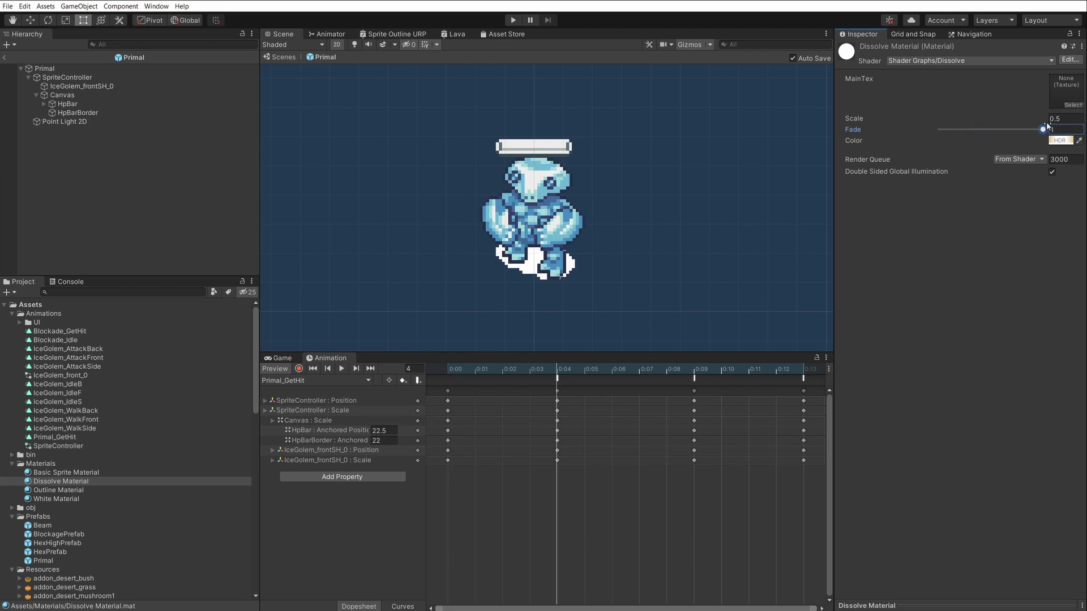
mouse_move(1047, 125)
left_mouse_down()
mouse_move(905, 133)
mouse_move(1033, 126)
mouse_move(942, 128)
mouse_move(1041, 130)
mouse_move(917, 145)
mouse_move(1051, 137)
mouse_move(938, 138)
mouse_move(1040, 131)
left_mouse_up()
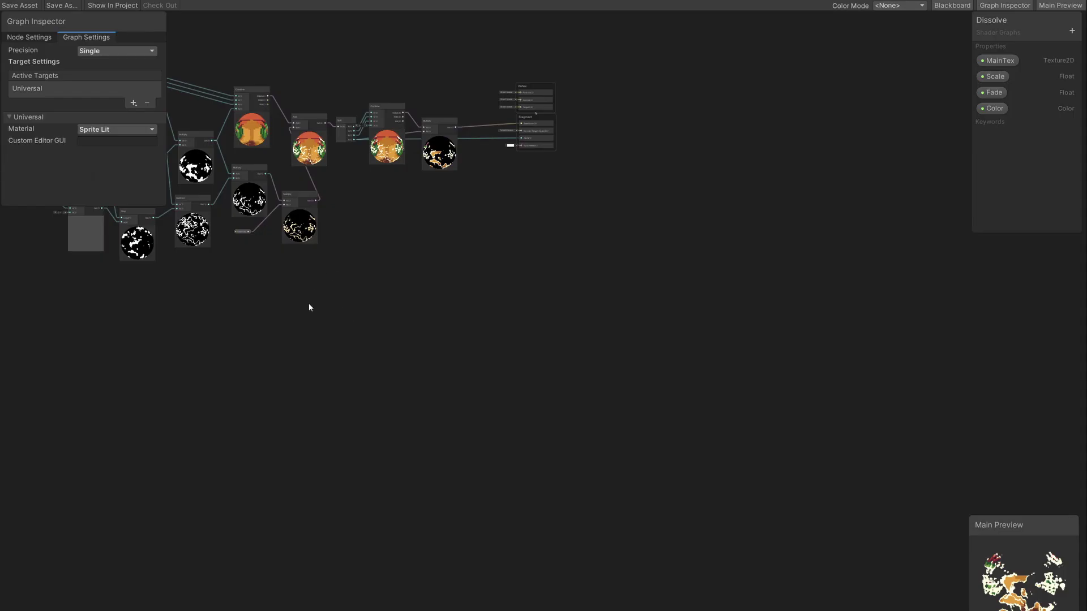
Step: Centre the Dissolve shader graph and pan to bring the noise nodes into view
middle_click_drag(309, 307, 558, 395)
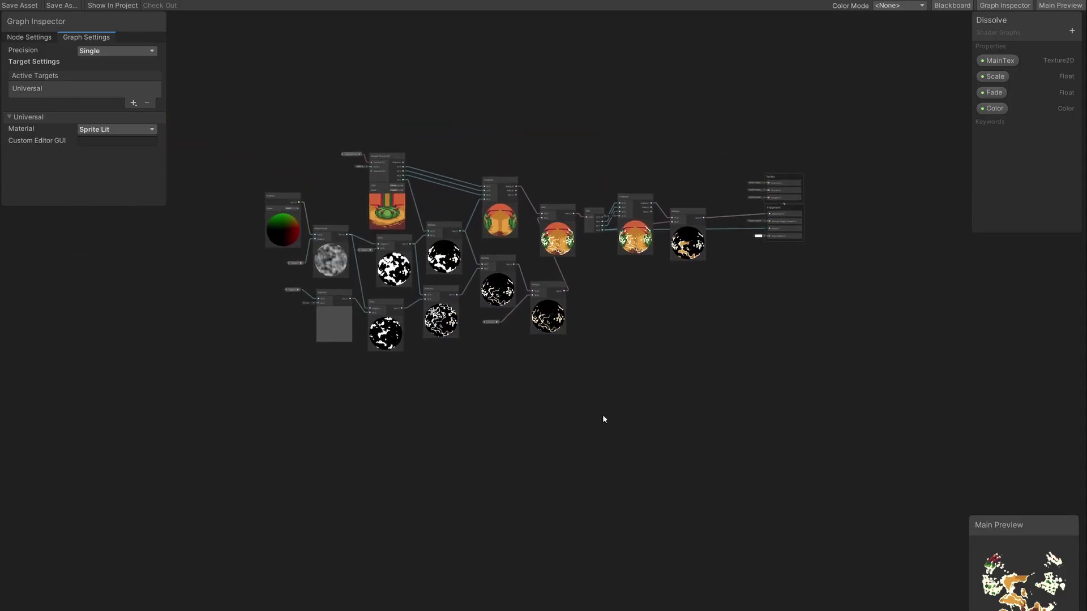
scroll(374, 192, "up", 10)
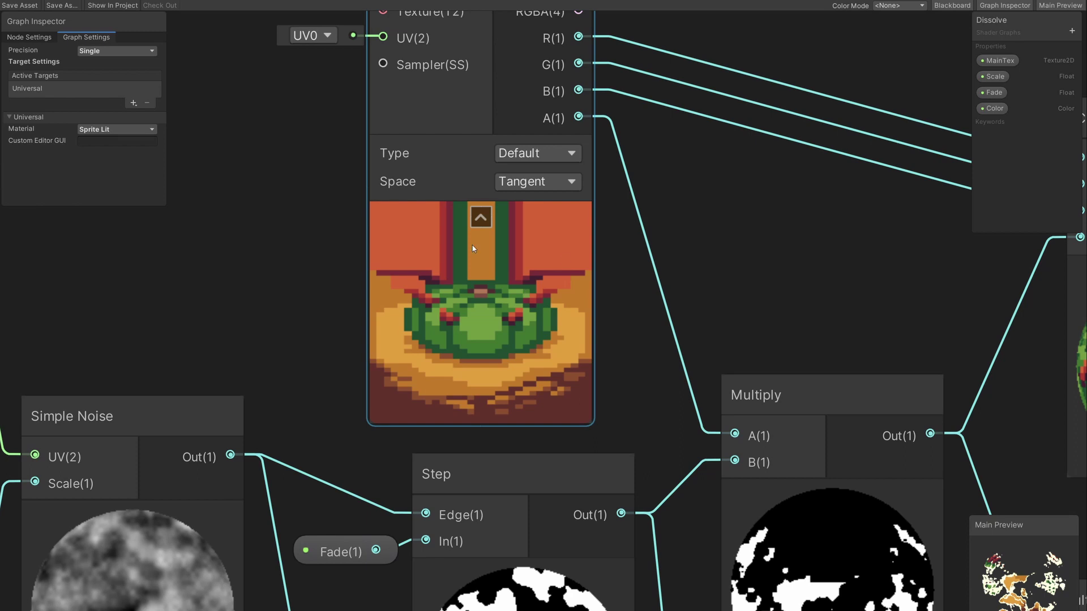
scroll(482, 275, "down", 6)
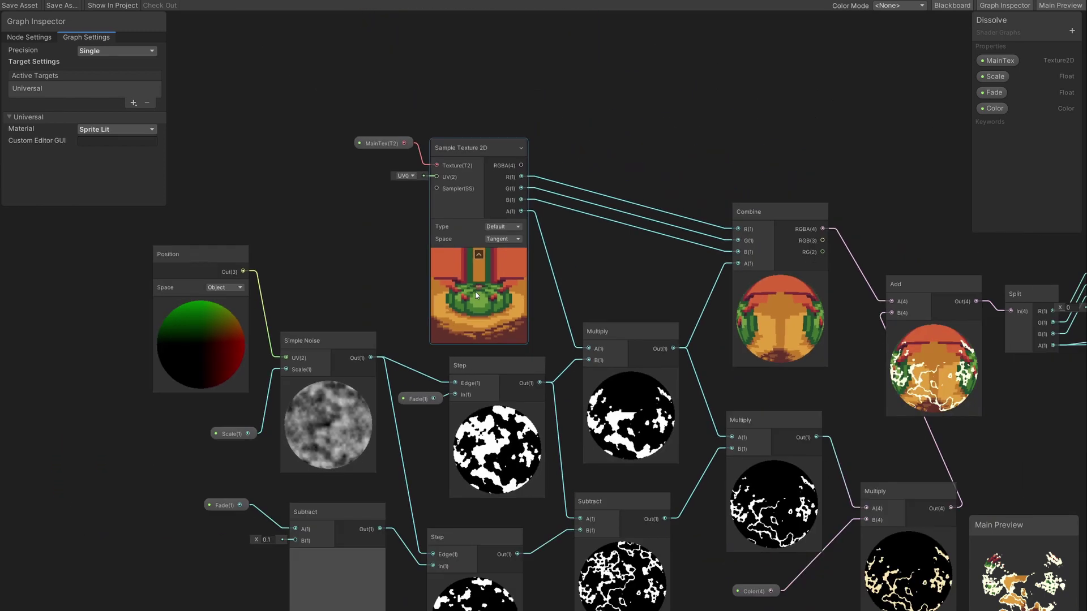
scroll(484, 243, "down", 5)
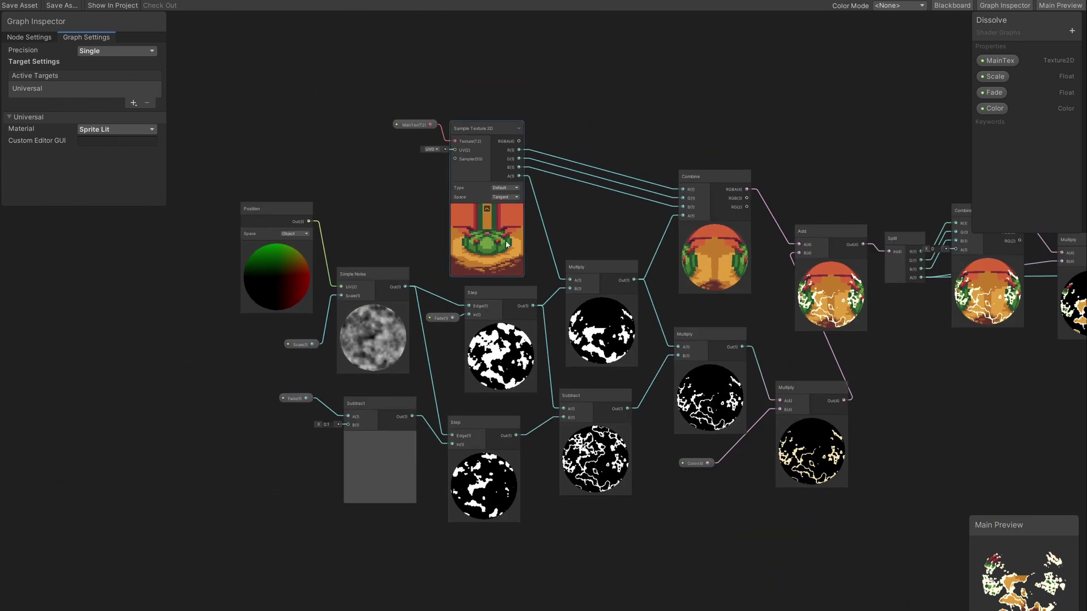
mouse_move(486, 214)
middle_click_drag(449, 207, 467, 201)
middle_click_drag(552, 389, 559, 334)
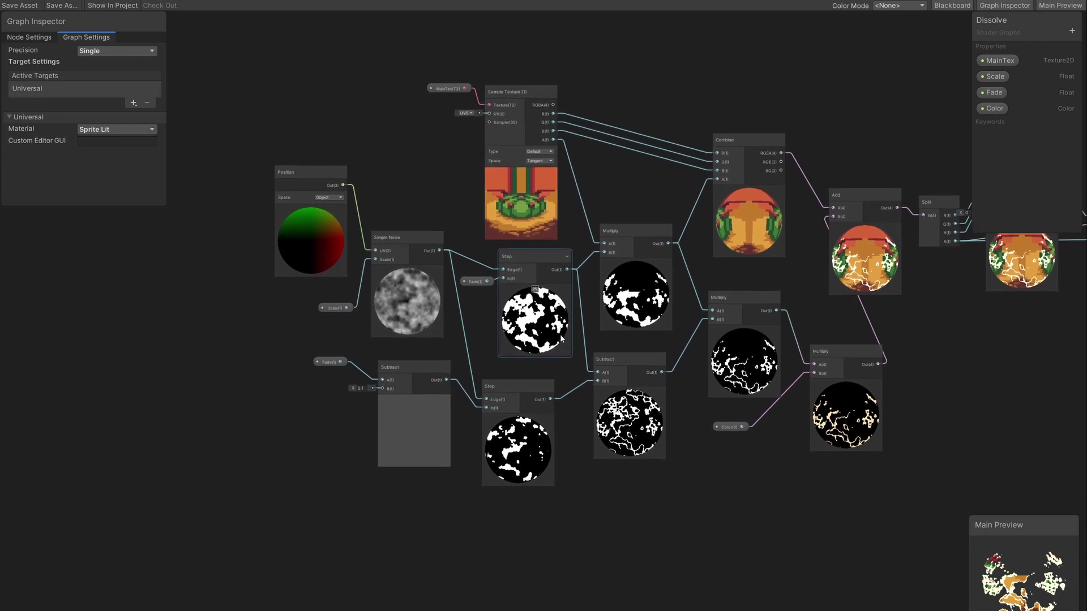
scroll(474, 333, "up", 3)
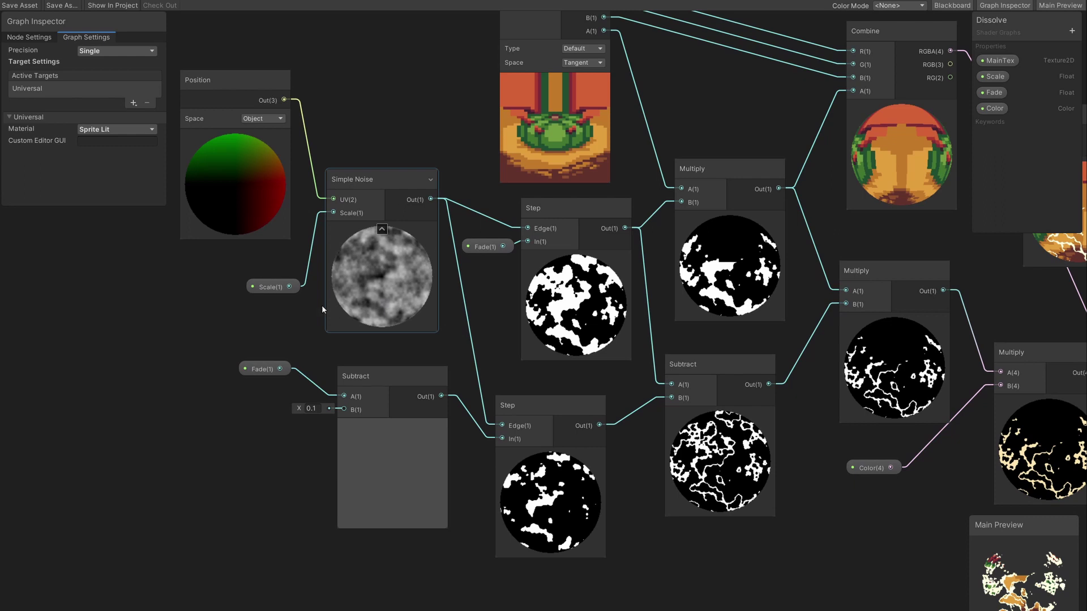
Step: Select the Step node, then the Fade property to show default 0.4, range 0–1
middle_click_drag(359, 324, 454, 341)
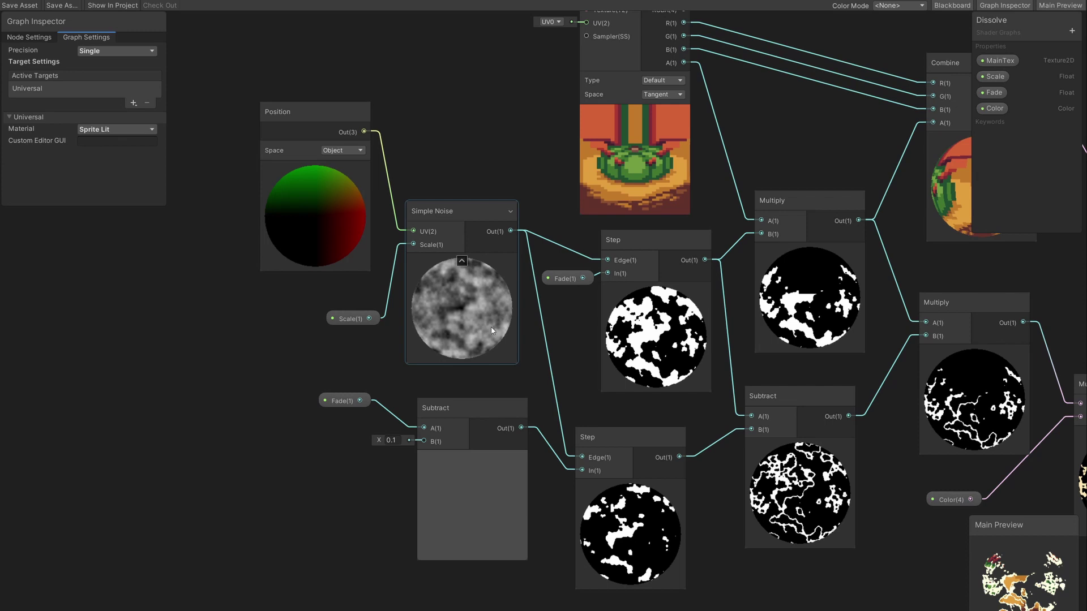
scroll(433, 324, "up", 5)
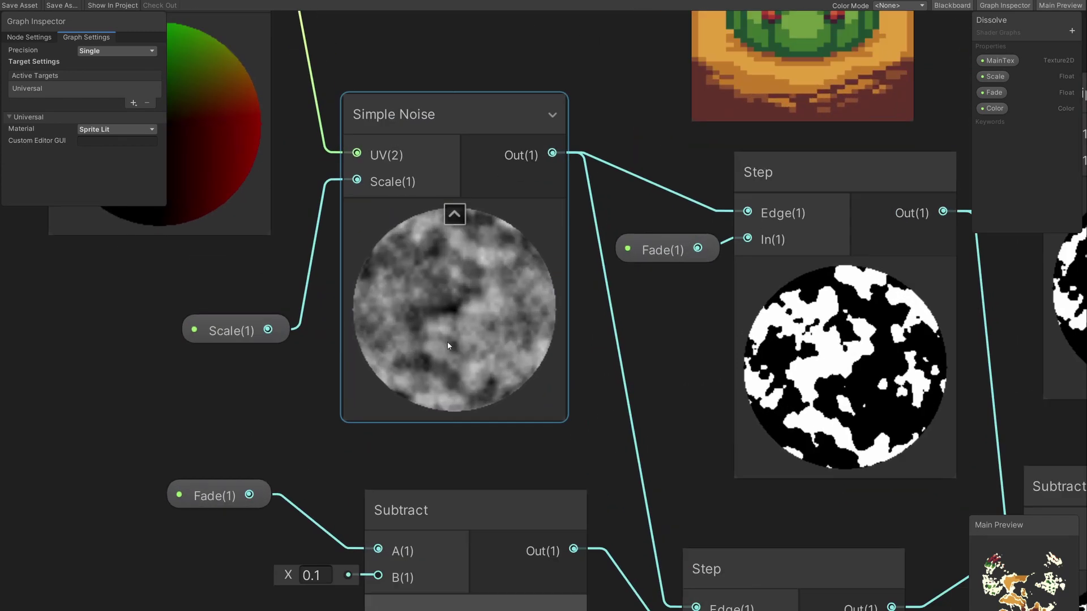
scroll(436, 367, "down", 5)
middle_click_drag(391, 270, 370, 264)
scroll(382, 261, "down", 3)
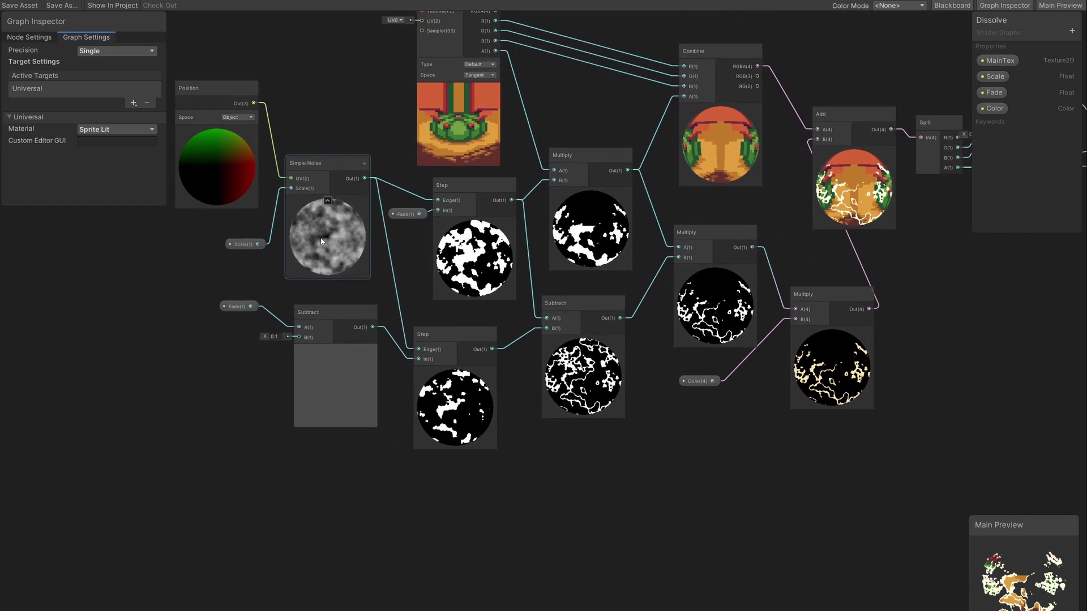
left_click(452, 277)
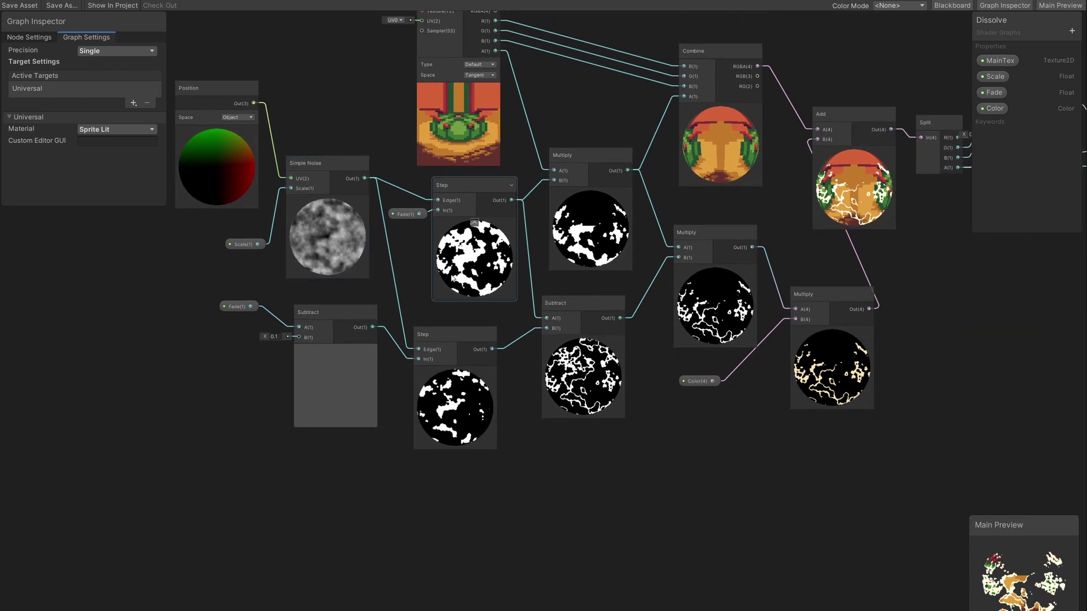
left_click(398, 218)
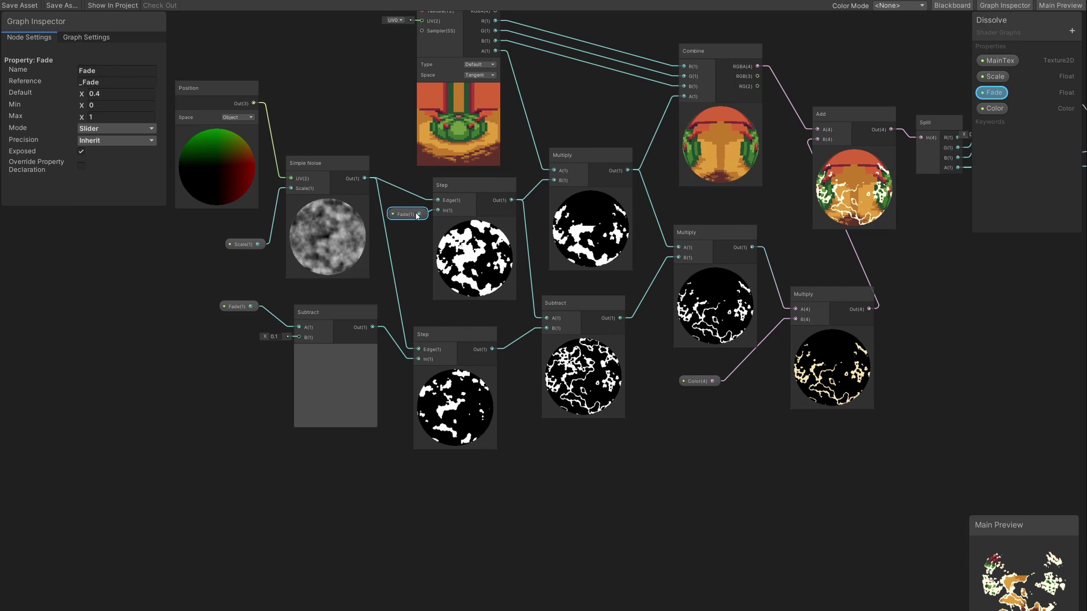
left_click(453, 255)
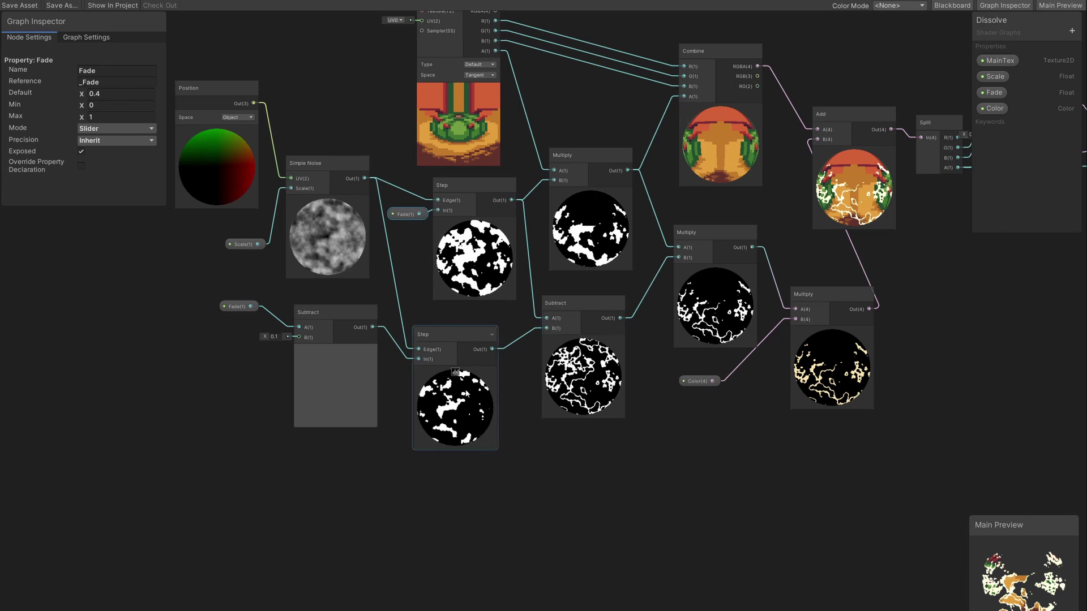
scroll(266, 339, "up", 3)
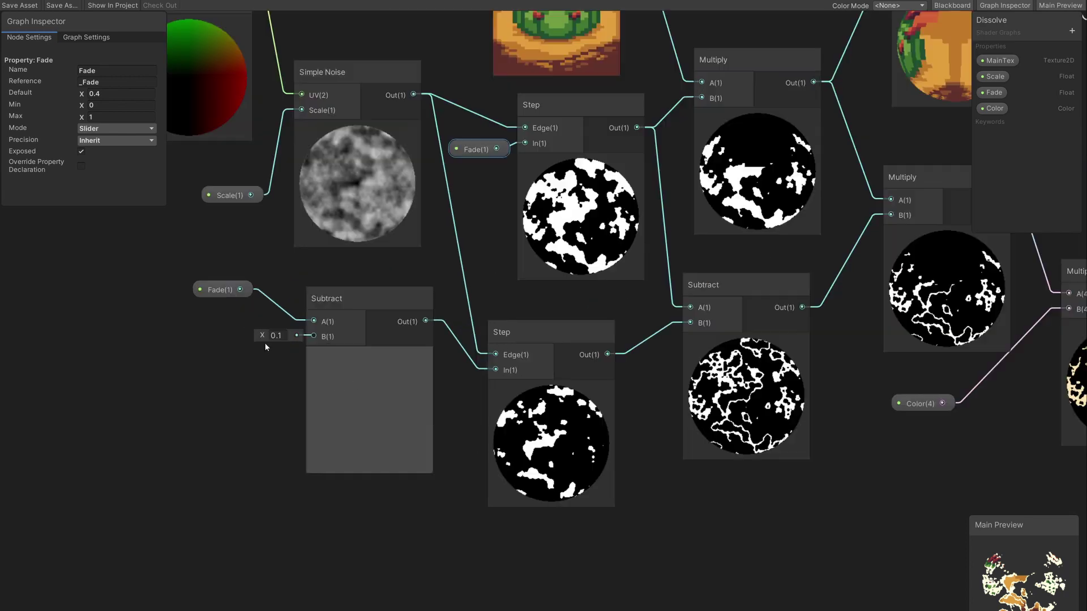
scroll(342, 361, "down", 3)
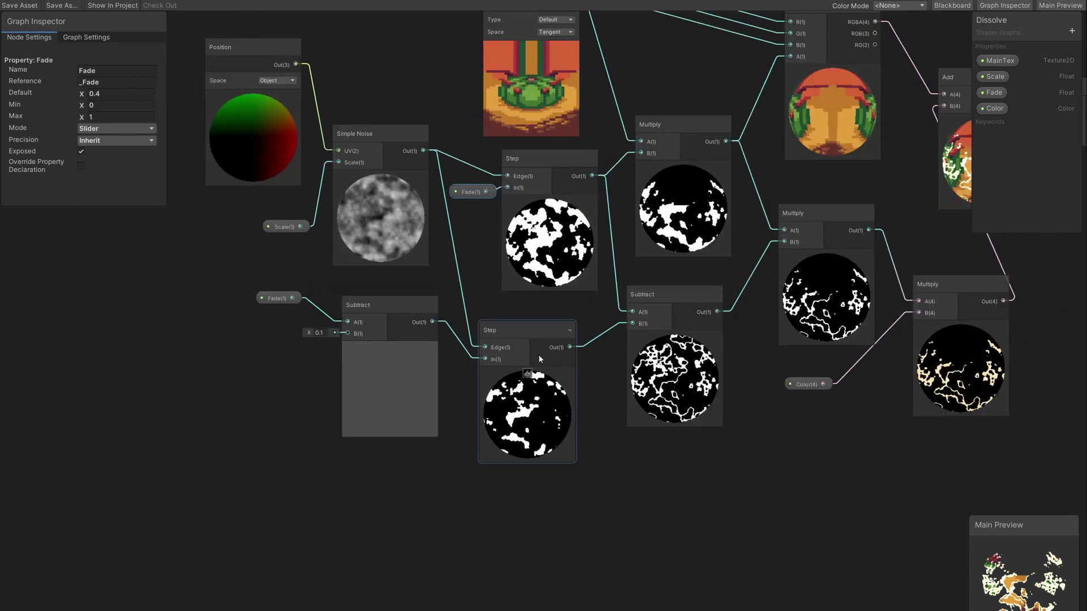
Step: Move the Main Preview into the graph, enlarge it, and uncover the Step and Combine nodes
left_click_drag(989, 525, 821, 516)
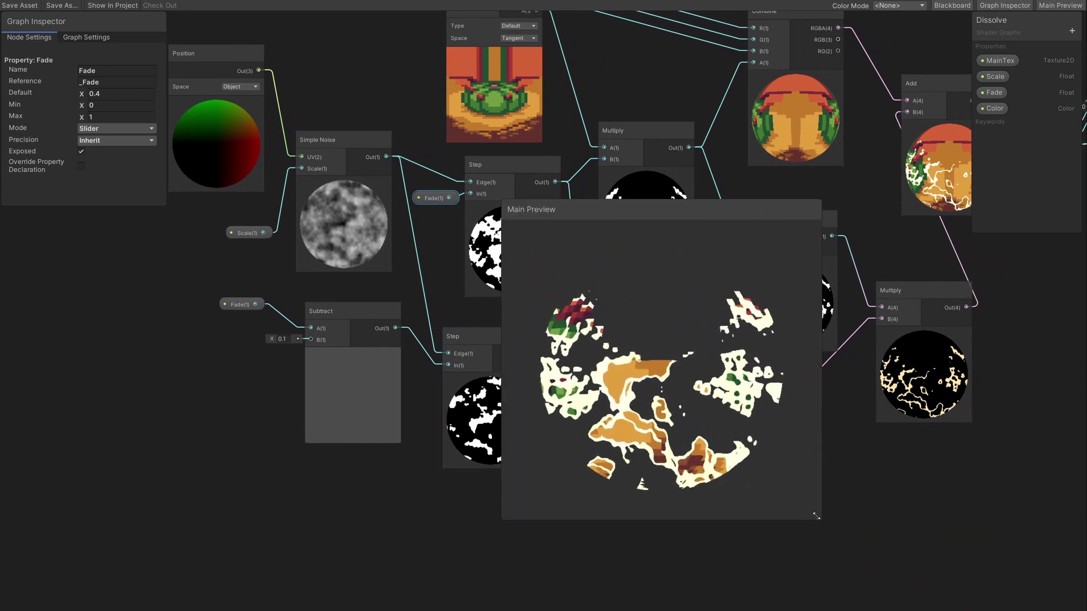
left_click_drag(614, 407, 518, 326)
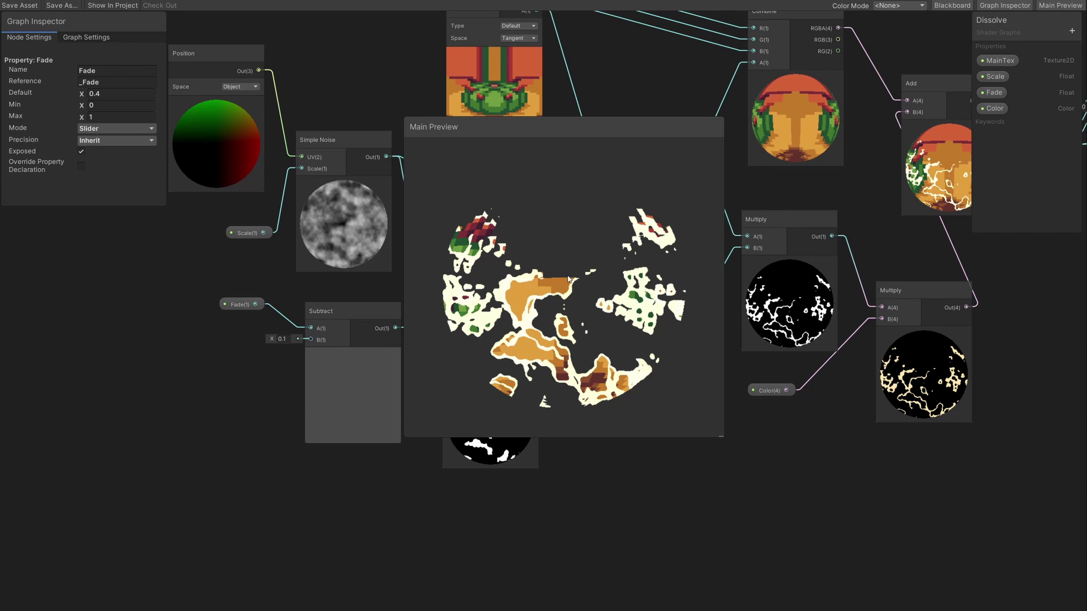
left_click_drag(521, 136, 187, 276)
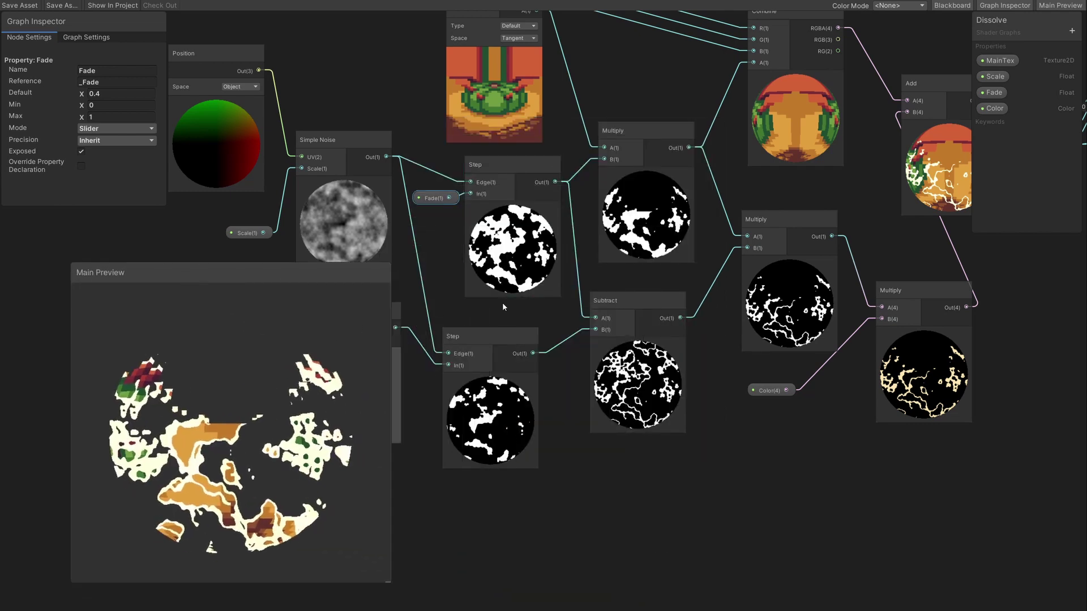
middle_click_drag(548, 262, 525, 308)
middle_click_drag(606, 262, 568, 246)
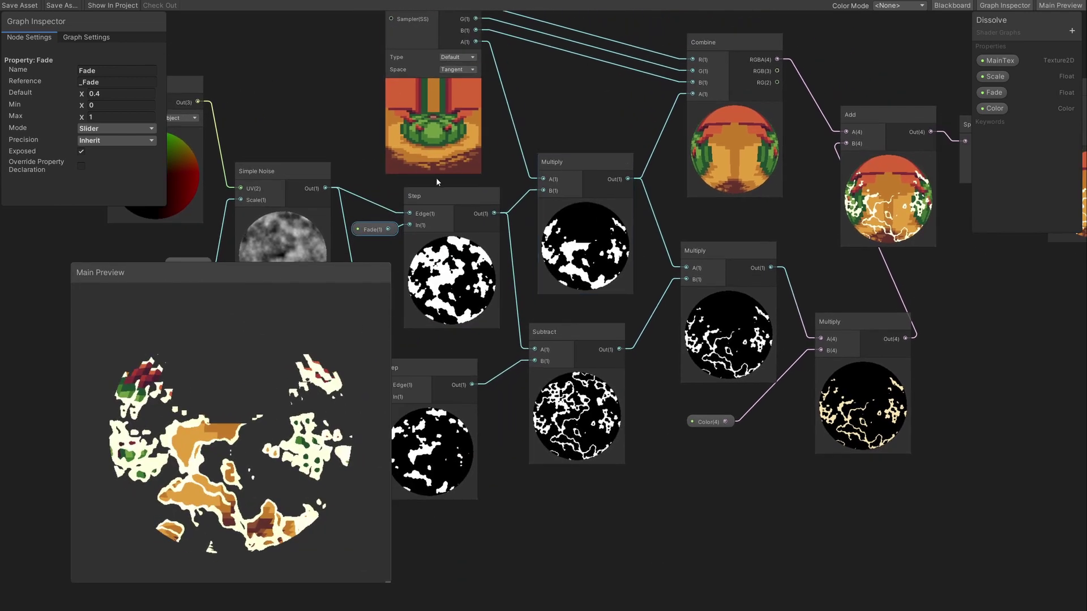
left_click_drag(290, 305, 270, 294)
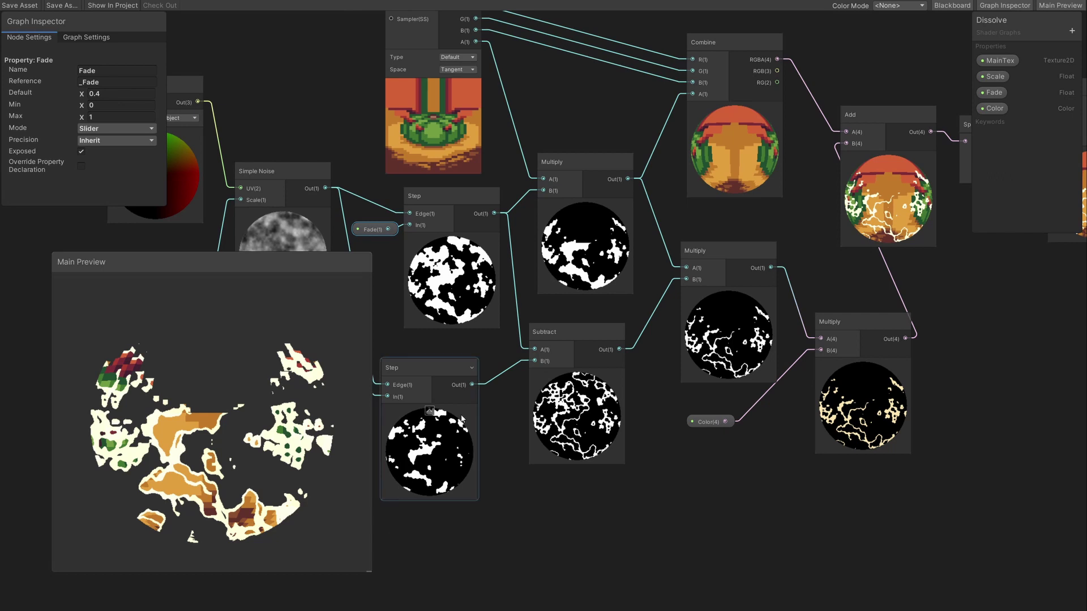
middle_click_drag(394, 477, 575, 408)
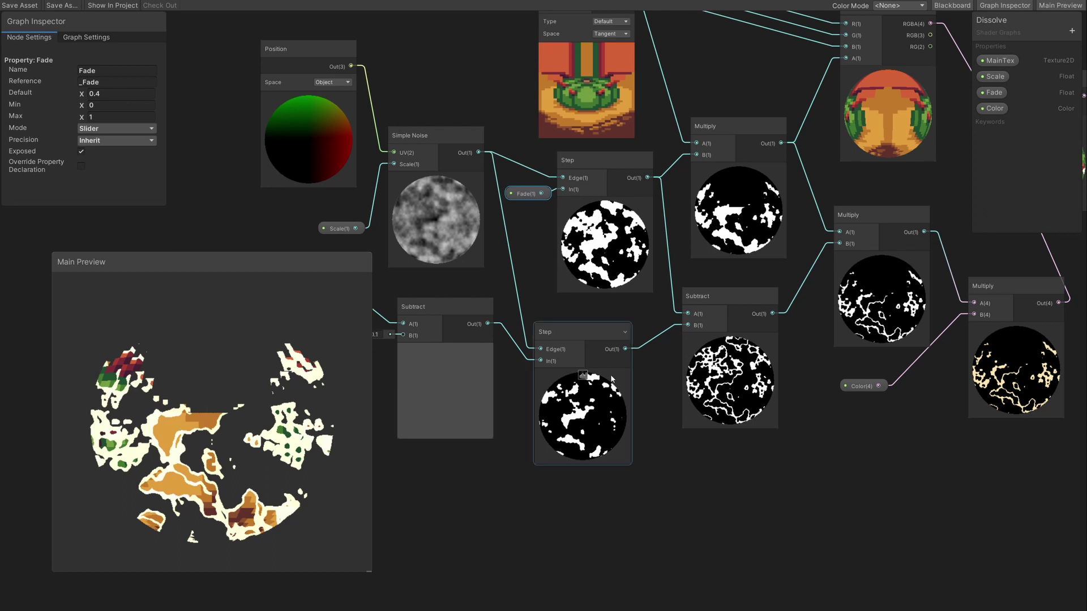
Step: Reposition the preview around the Add, Subtract and Split nodes, then rotate its sphere
middle_click_drag(970, 354, 839, 396)
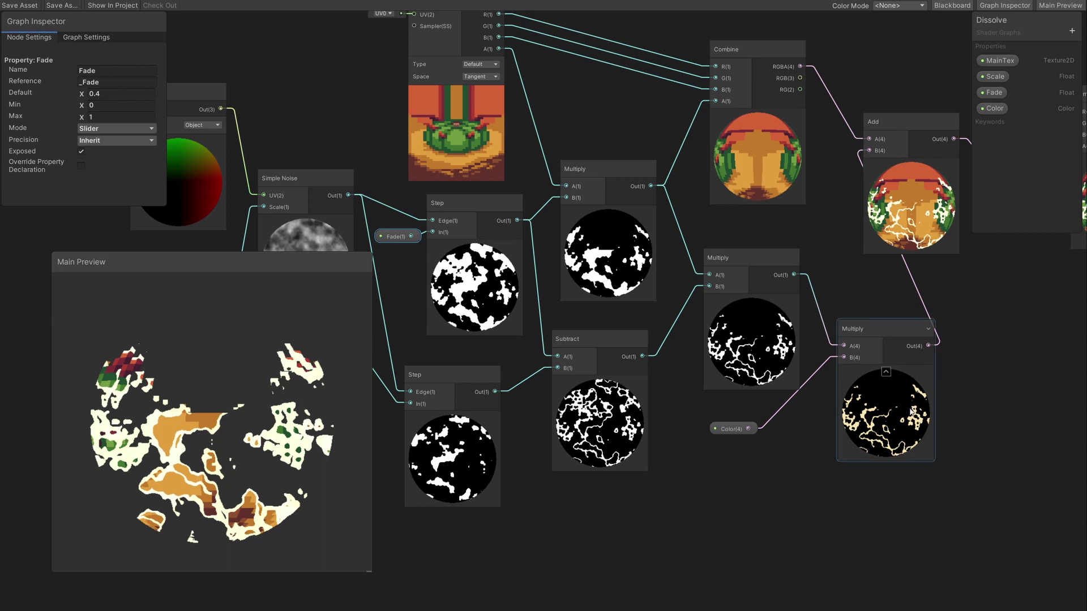
scroll(883, 422, "up", 8)
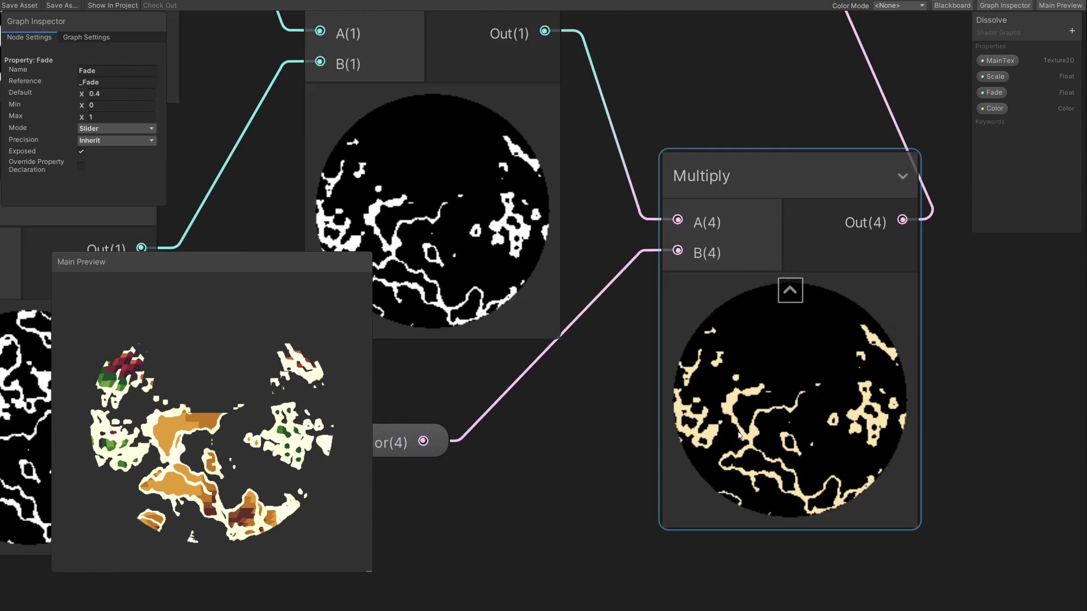
scroll(740, 418, "down", 8)
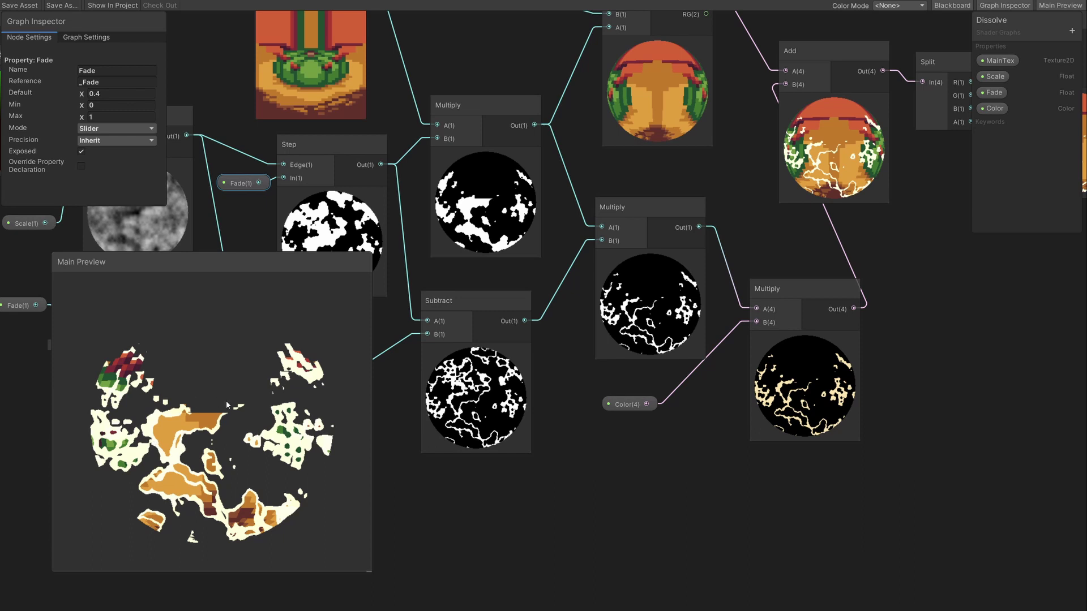
left_click_drag(238, 272, 320, 212)
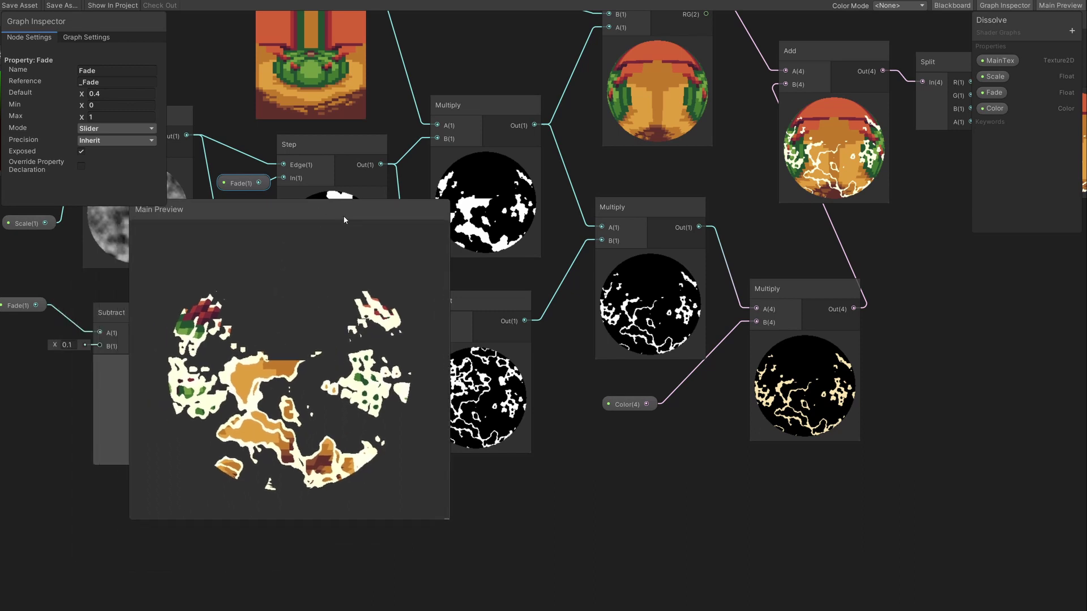
middle_click_drag(407, 181, 361, 230)
left_click_drag(351, 209, 682, 213)
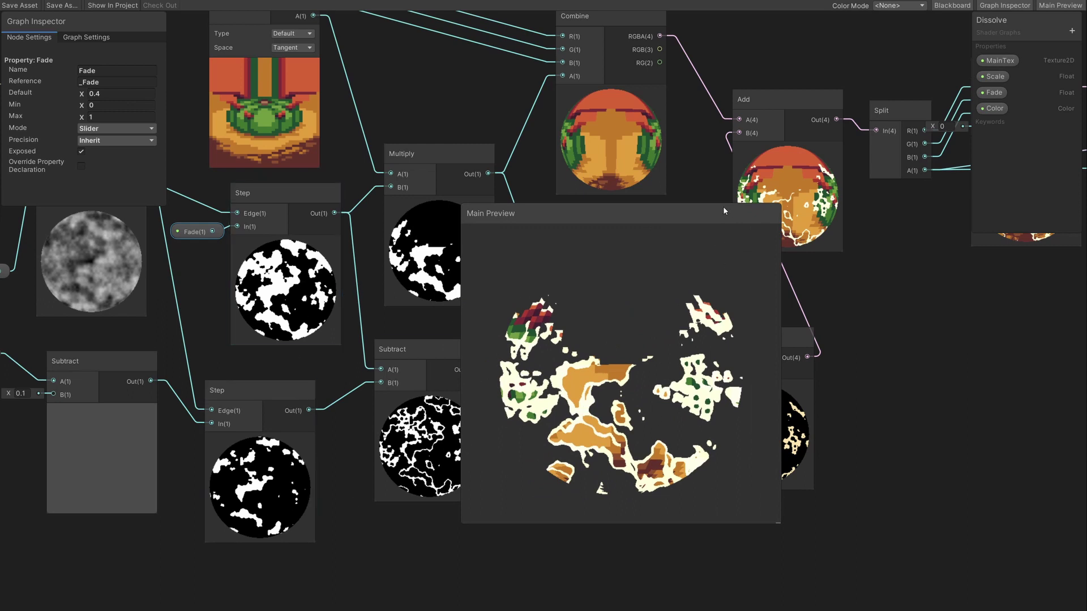
middle_click_drag(723, 211, 505, 282)
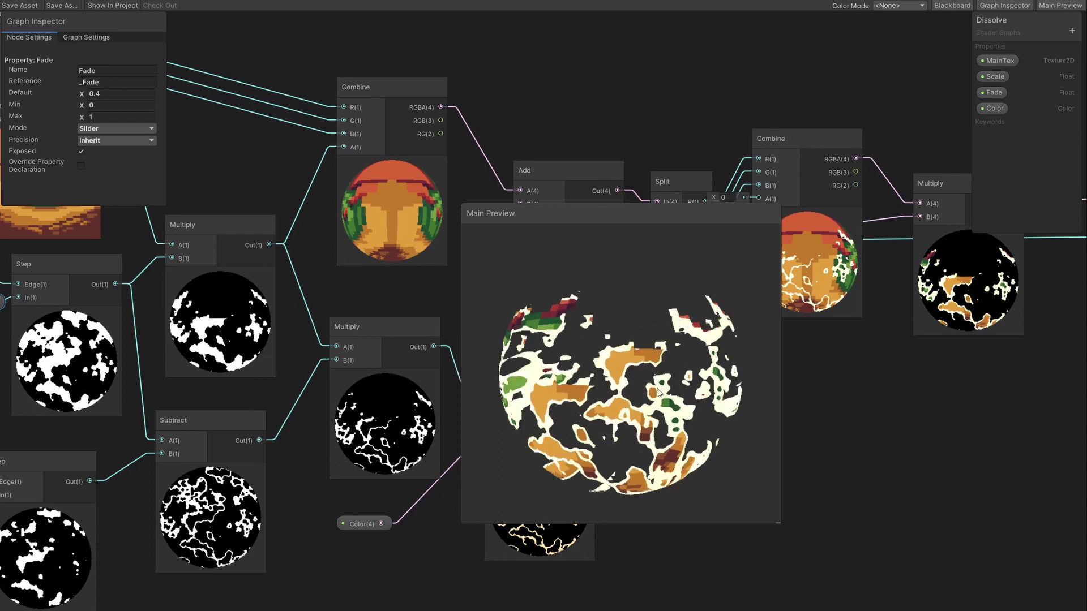
left_click_drag(657, 393, 492, 518)
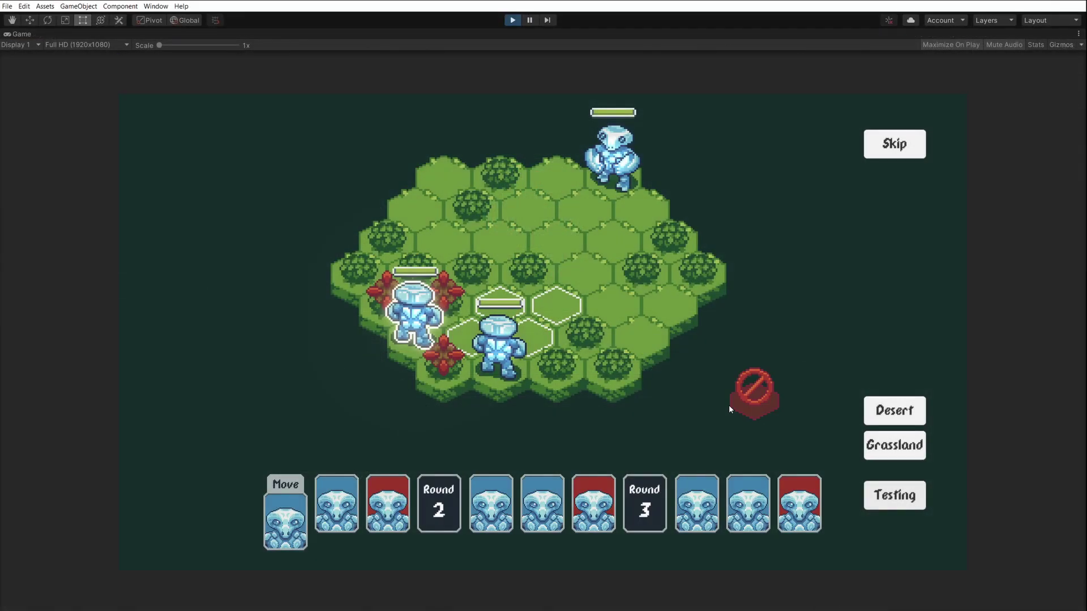
Step: End one unit's turn, then walk units across hexes and attack two adjacent enemies
left_click(432, 304)
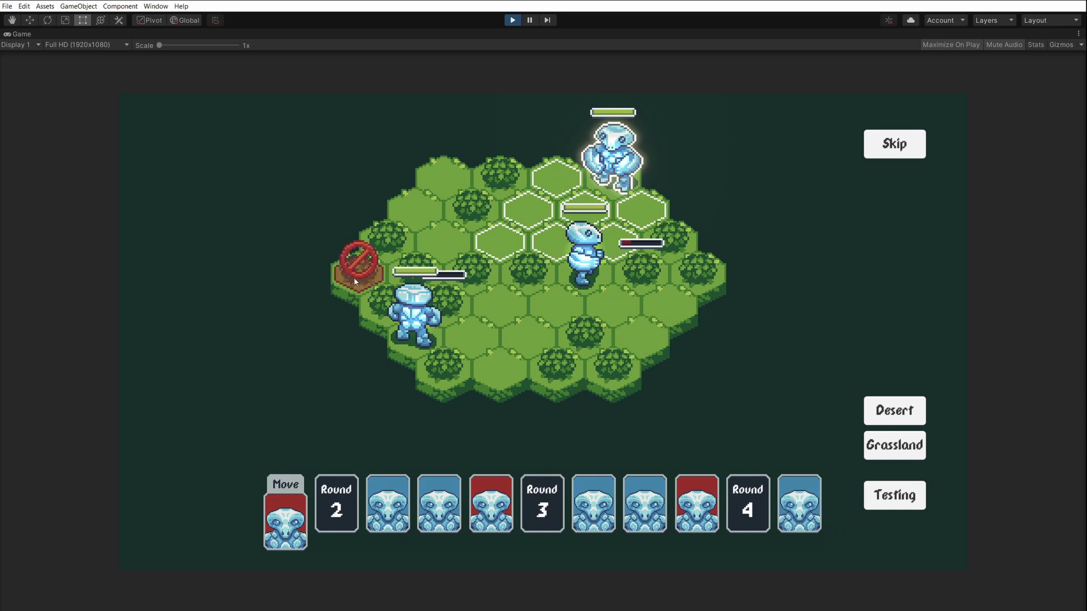
left_click(506, 237)
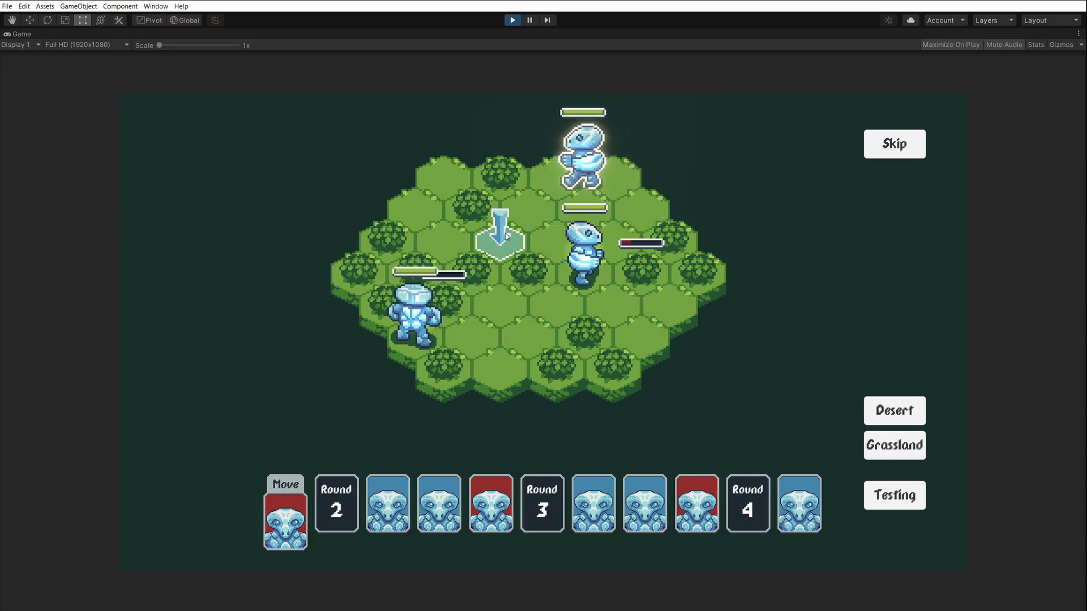
left_click(462, 263)
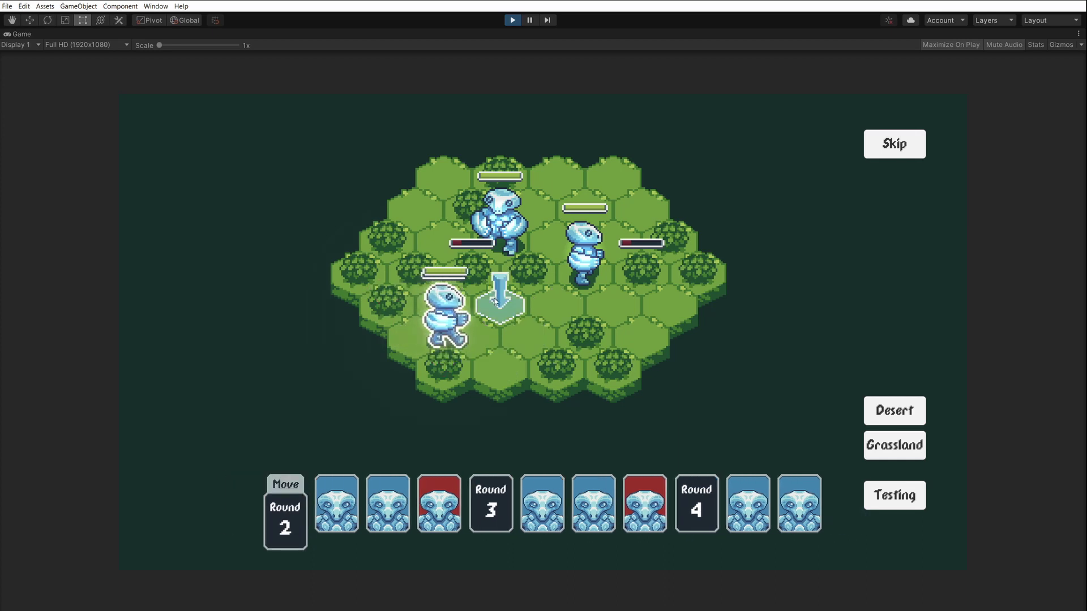
left_click(495, 301)
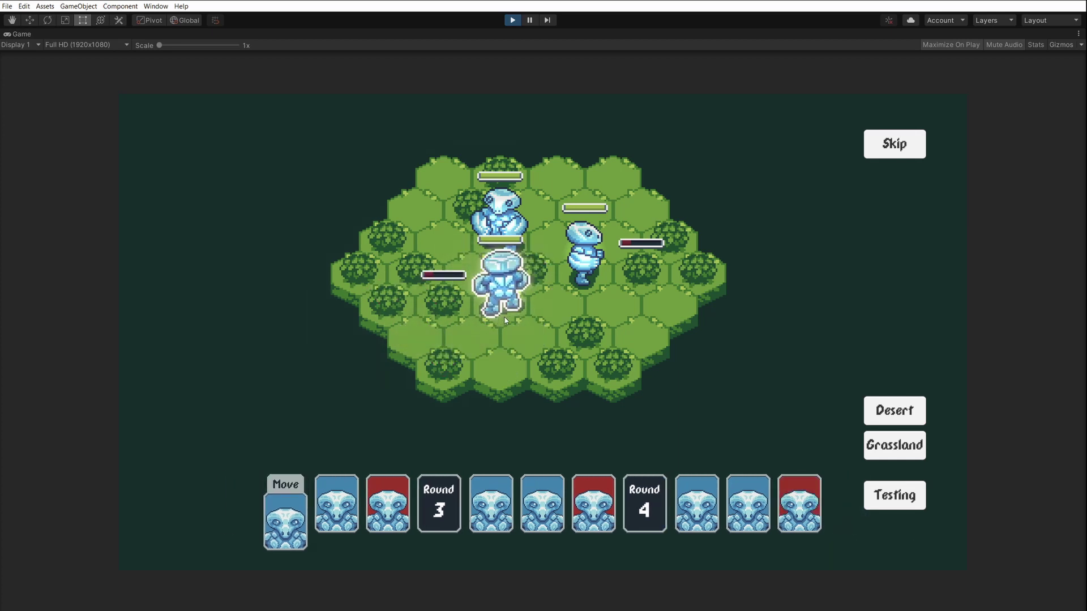
left_click(461, 284)
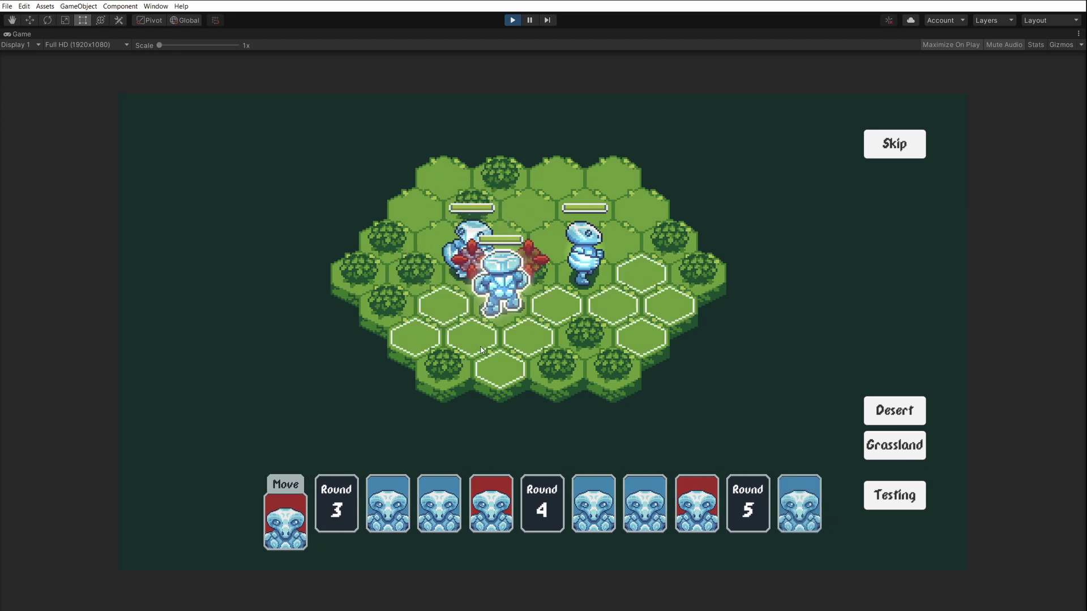
left_click(465, 277)
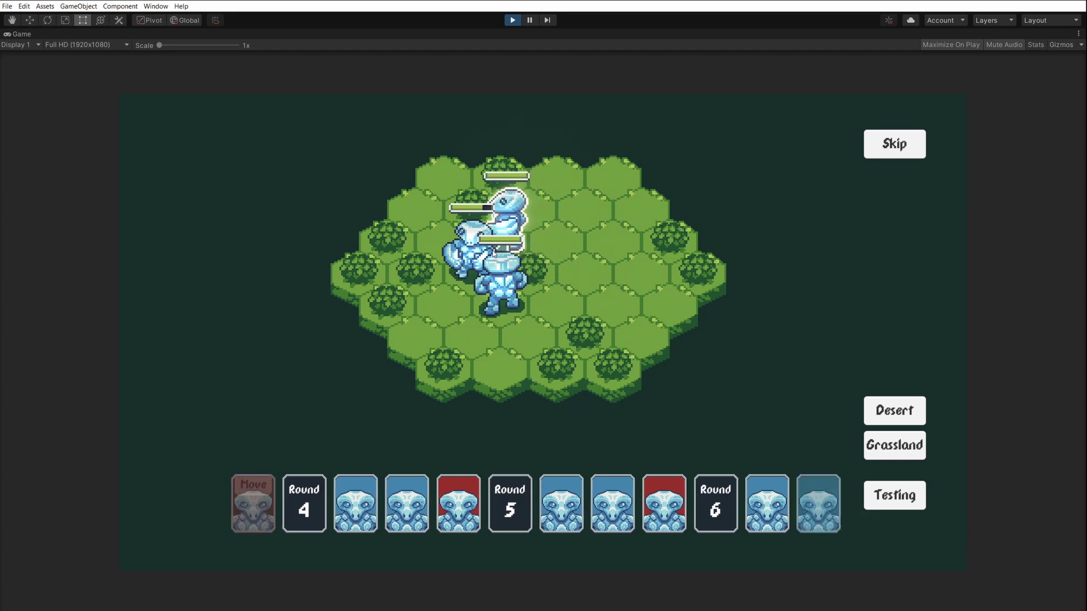
left_click(522, 338)
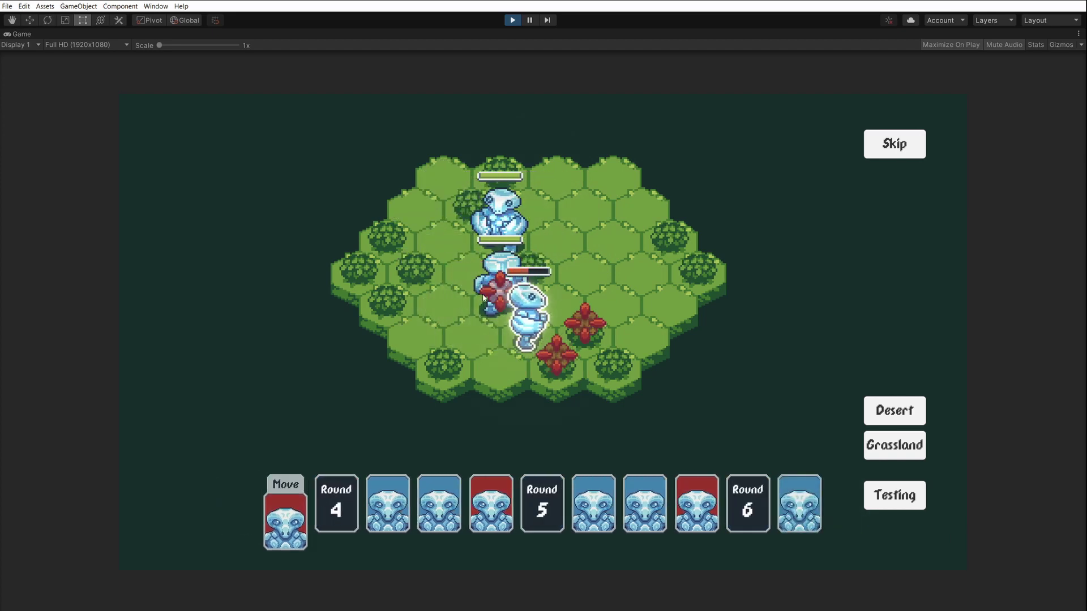
left_click(501, 377)
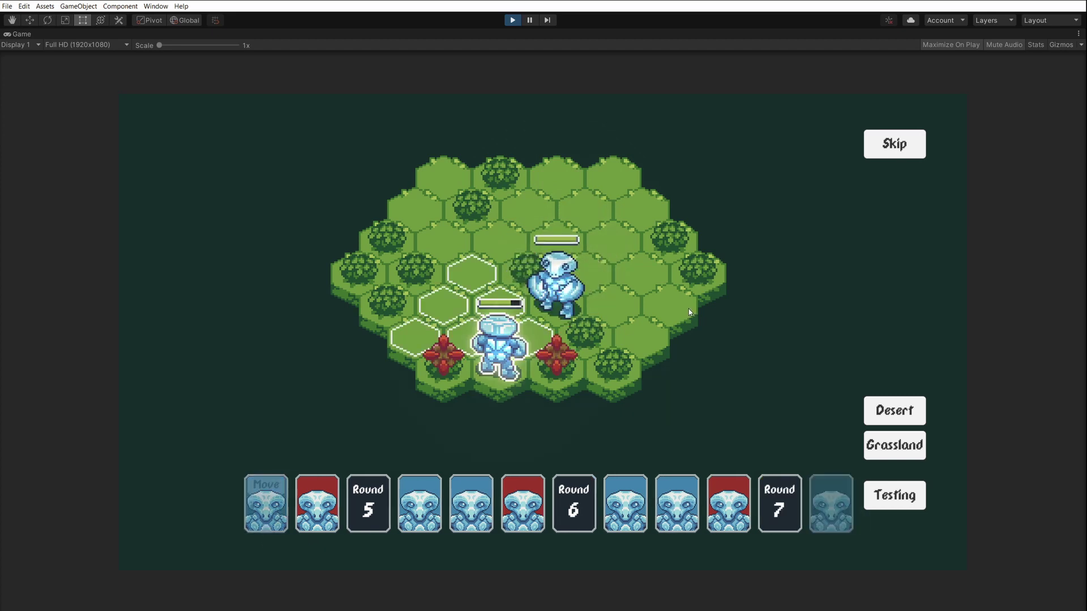
left_click(525, 307)
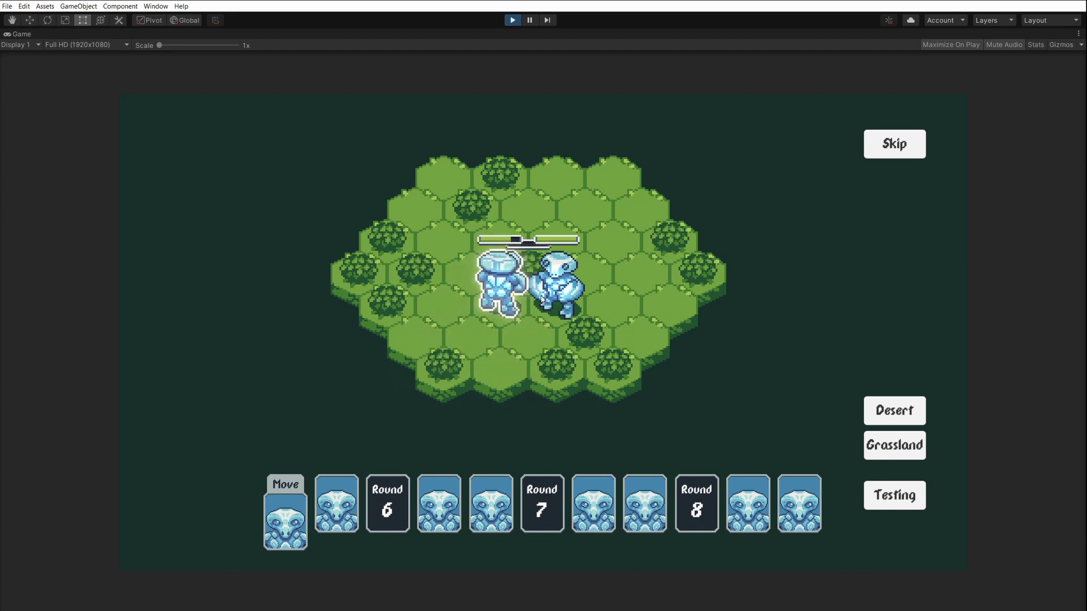